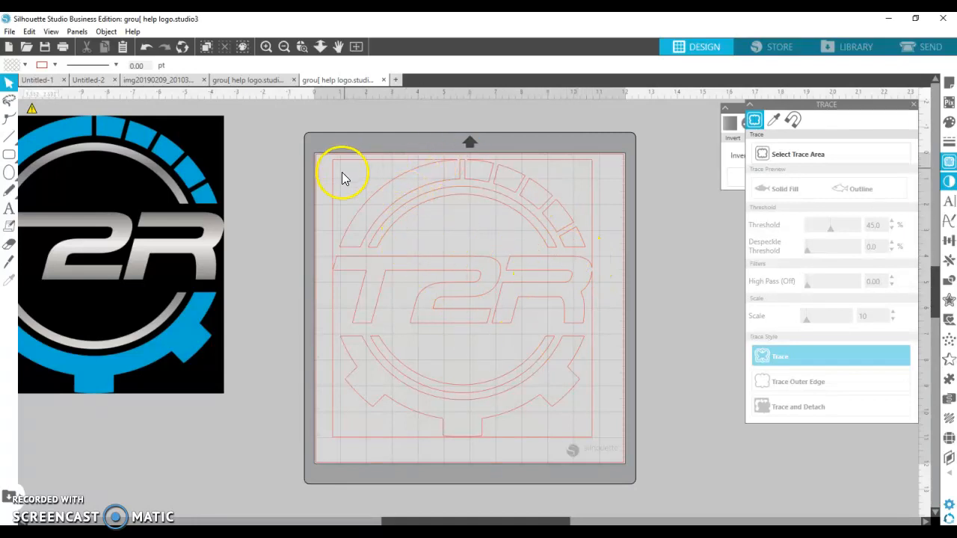
# Select the traced logo and release its compound path into separate pieces.
pyautogui.click(359, 216)
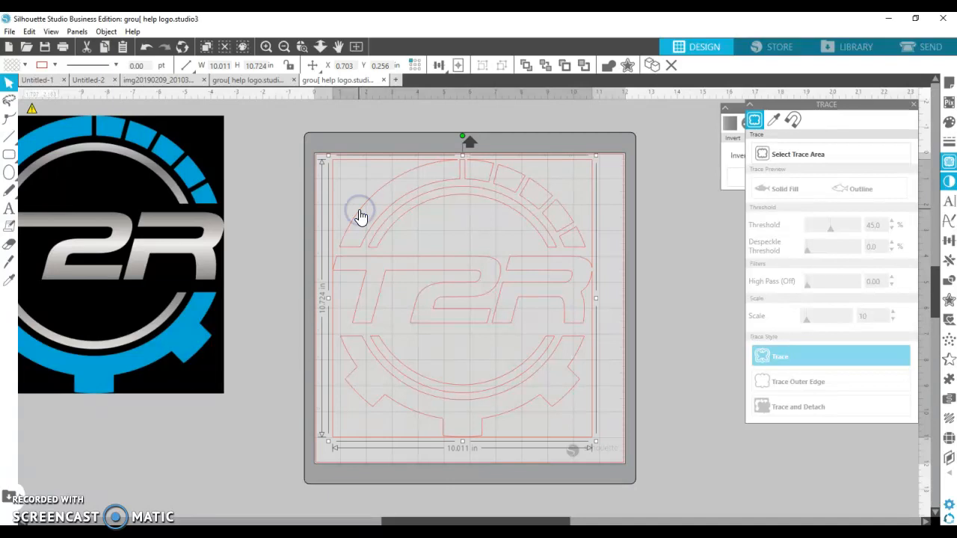
pyautogui.rightClick(359, 216)
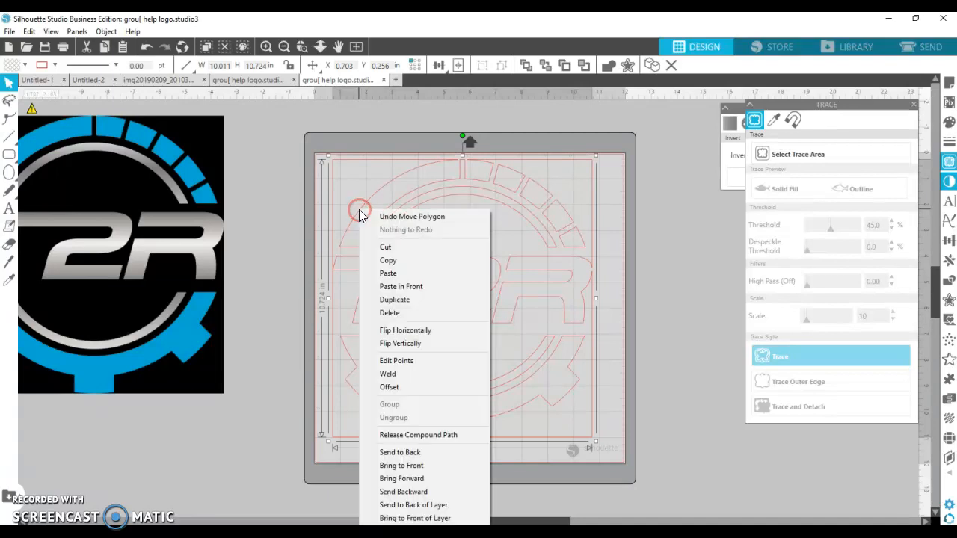
pyautogui.click(391, 436)
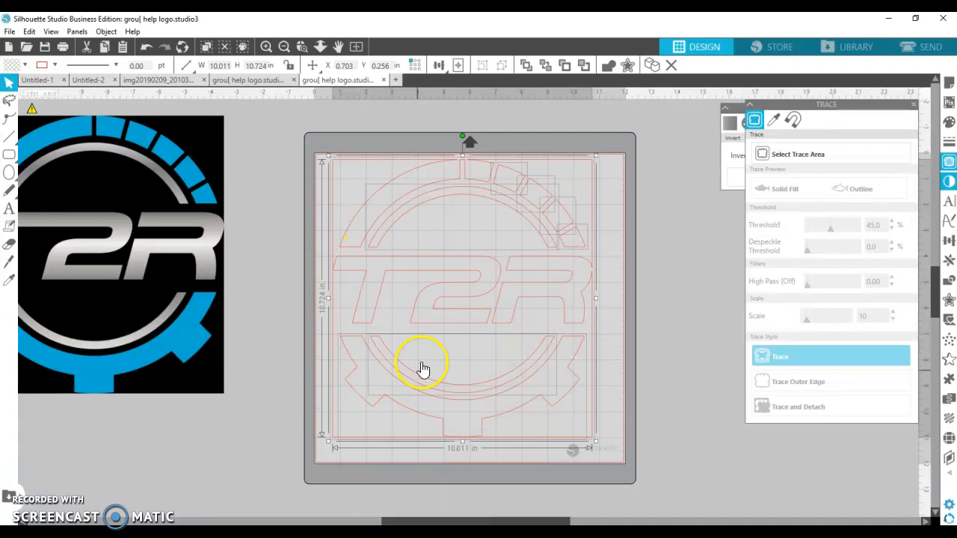
# Move the T2R lettering and its rectangular frames off the mat to the side.
pyautogui.click(657, 365)
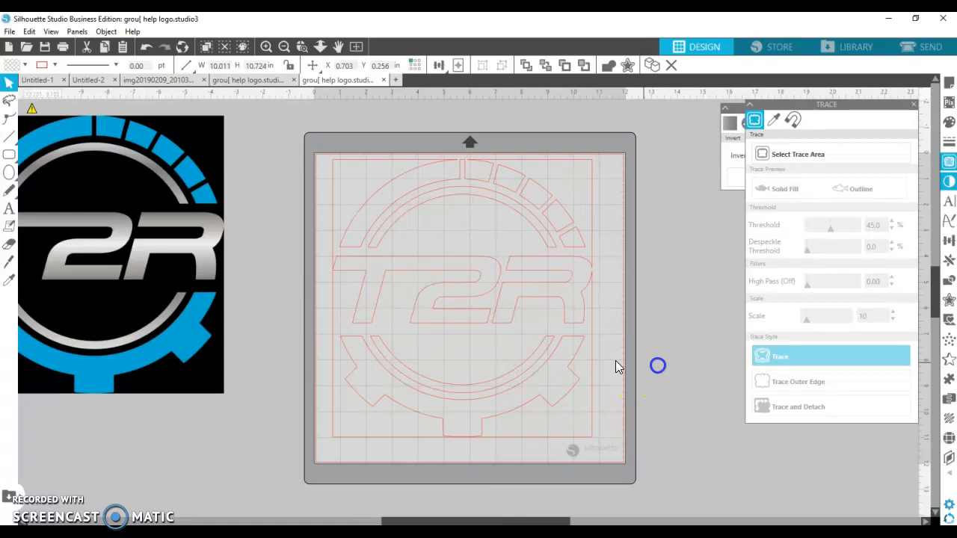
pyautogui.click(521, 217)
pyautogui.click(522, 217)
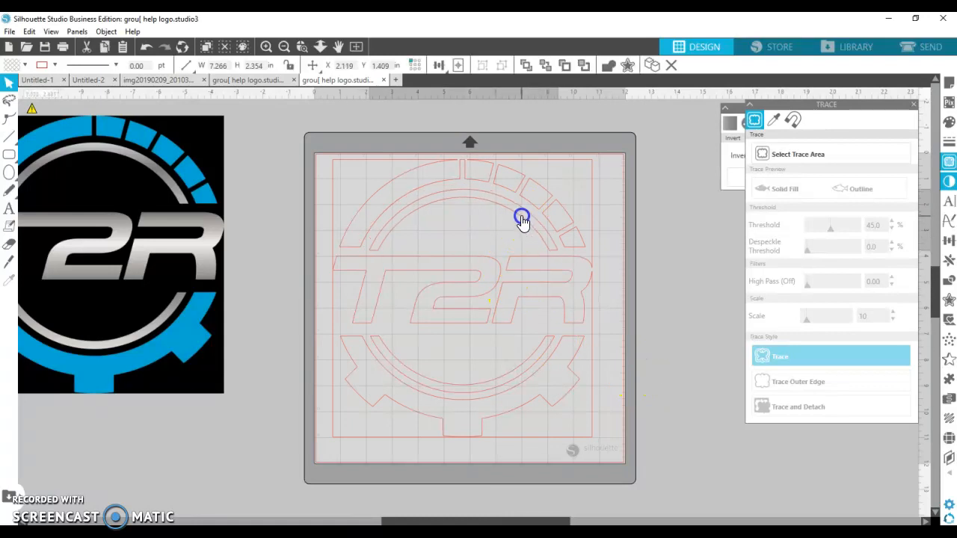
pyautogui.moveTo(562, 163)
pyautogui.mouseDown()
pyautogui.moveTo(663, 216)
pyautogui.moveTo(740, 229)
pyautogui.moveTo(830, 290)
pyautogui.mouseUp()
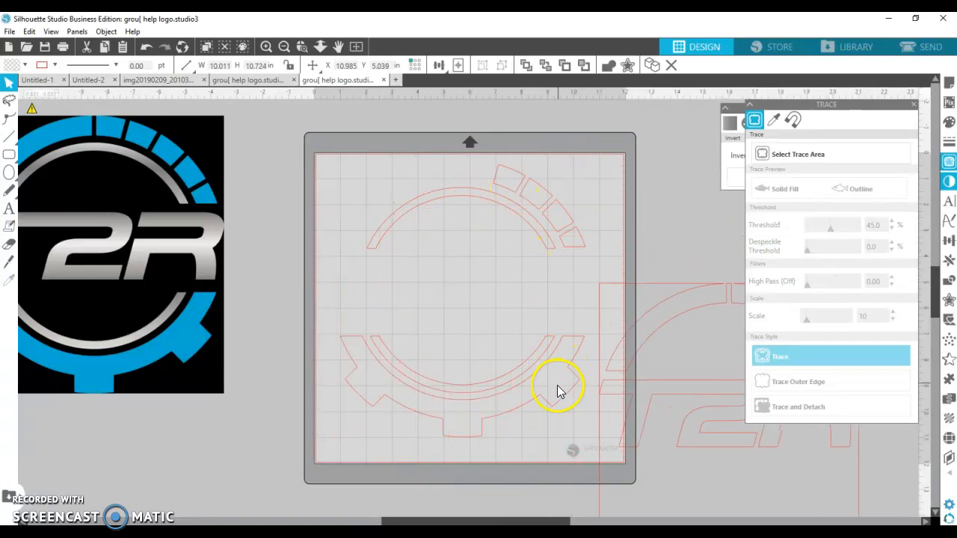
# Select all the ring and gear segments, group them, and move the group off the mat over the logo image.
pyautogui.moveTo(603, 394); pyautogui.dragTo(684, 415)
pyautogui.moveTo(591, 267); pyautogui.dragTo(332, 162)
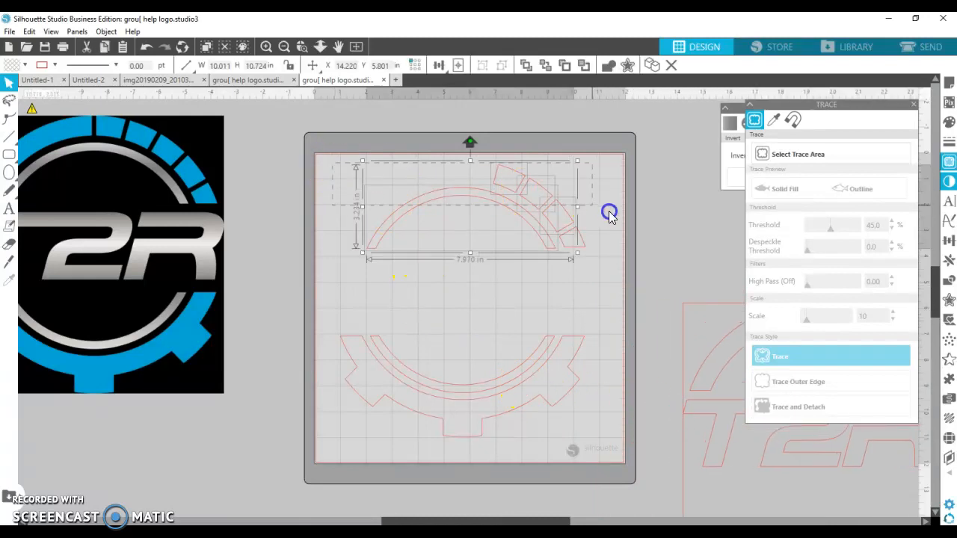
pyautogui.keyDown('shift'); pyautogui.click(573, 338); pyautogui.keyUp('shift')
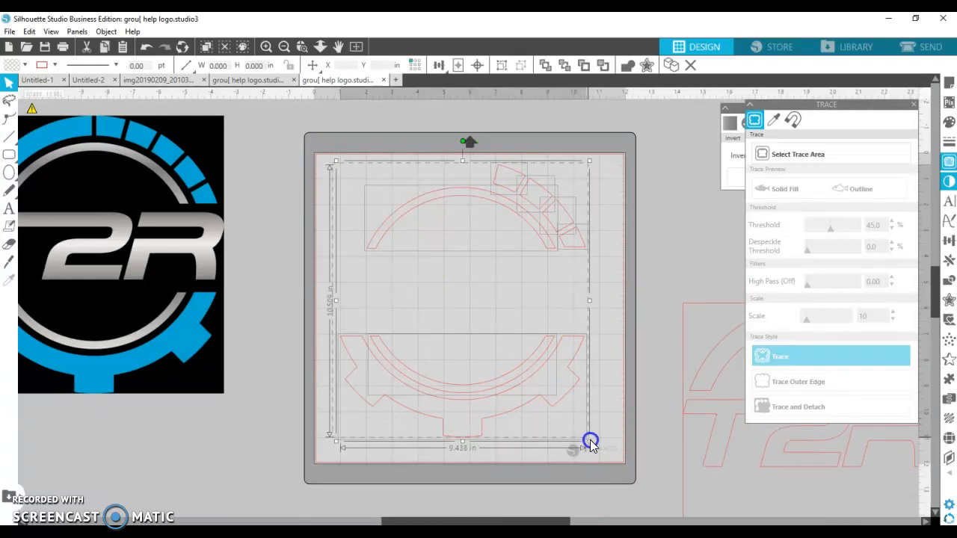
pyautogui.rightClick(521, 197)
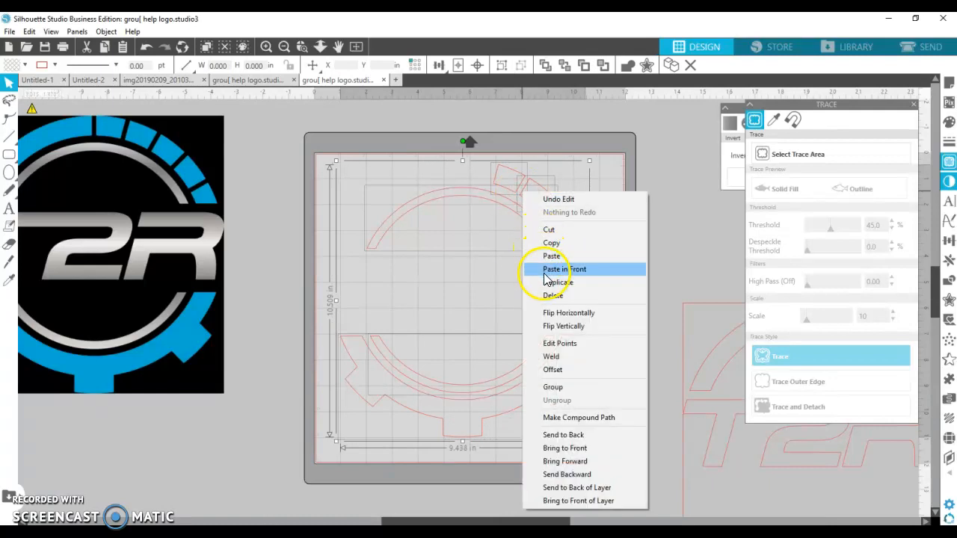
pyautogui.click(551, 388)
pyautogui.moveTo(538, 237); pyautogui.dragTo(205, 220)
pyautogui.click(305, 258)
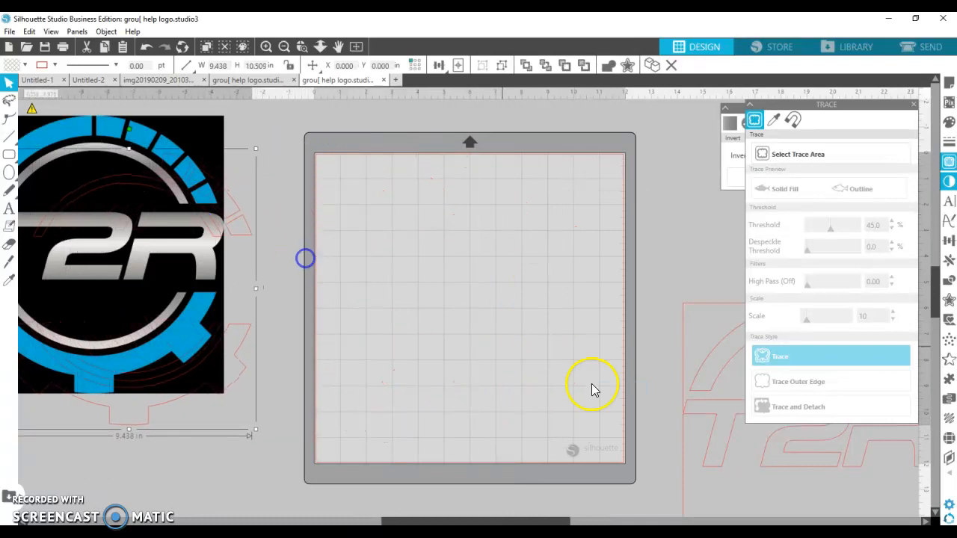
# Move the T2R lettering with its frames back onto the mat.
pyautogui.moveTo(707, 395); pyautogui.dragTo(359, 263)
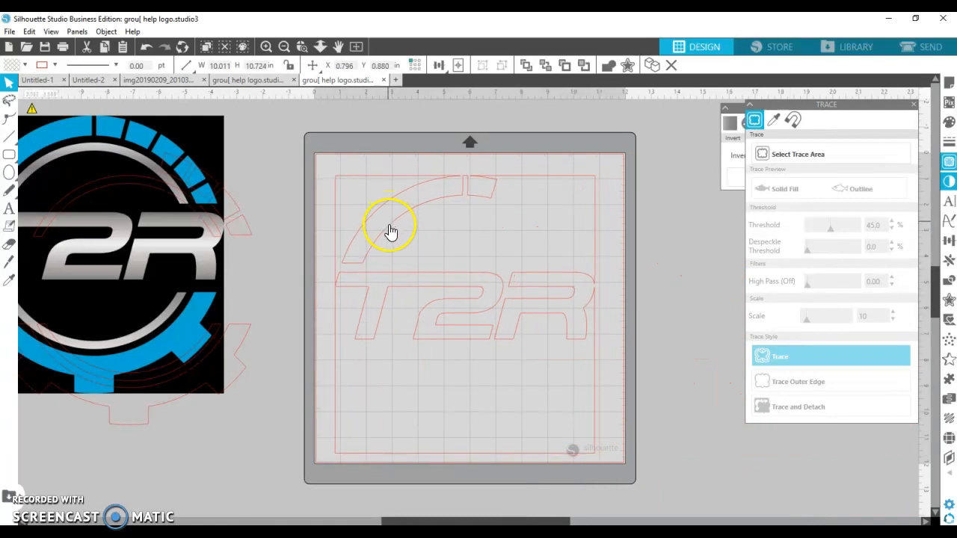
pyautogui.click(388, 227)
pyautogui.rightClick(387, 225)
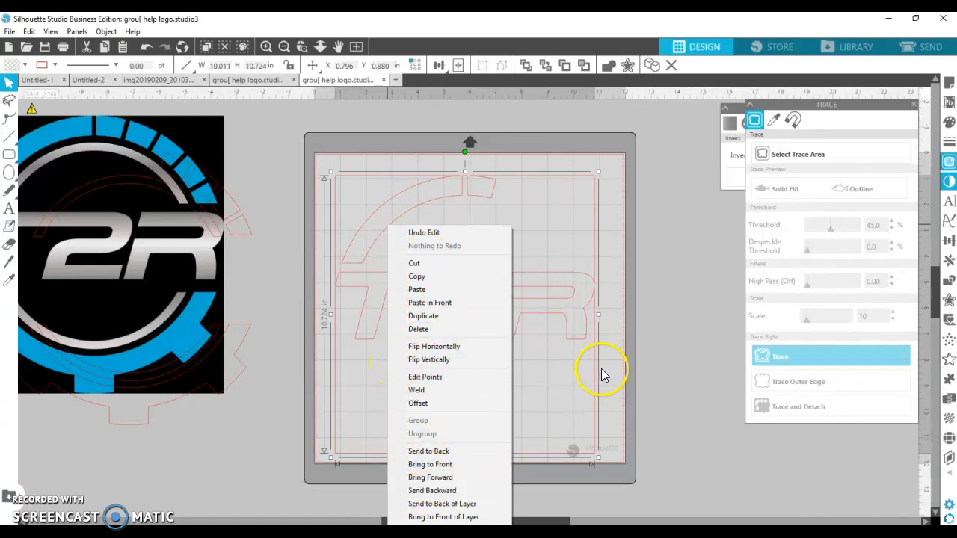
pyautogui.click(620, 349)
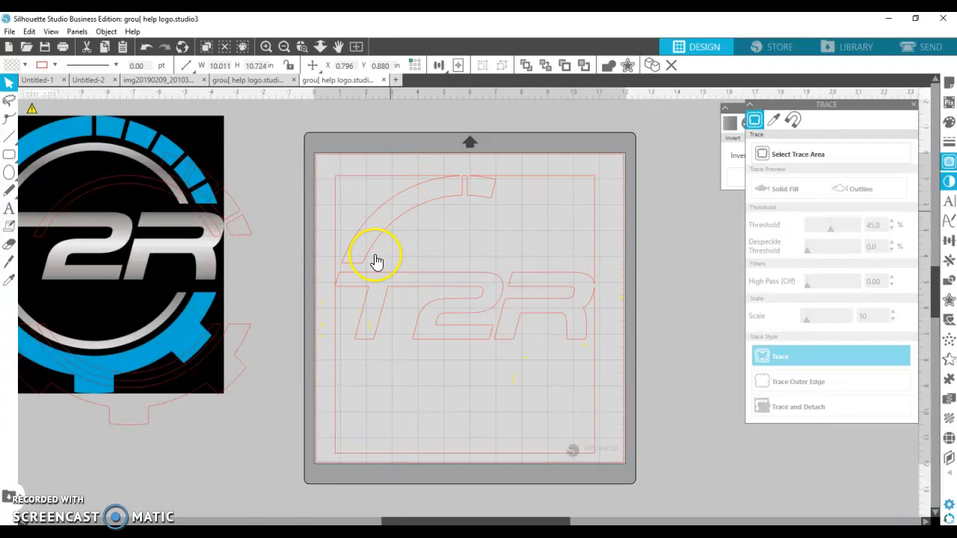
pyautogui.click(544, 312)
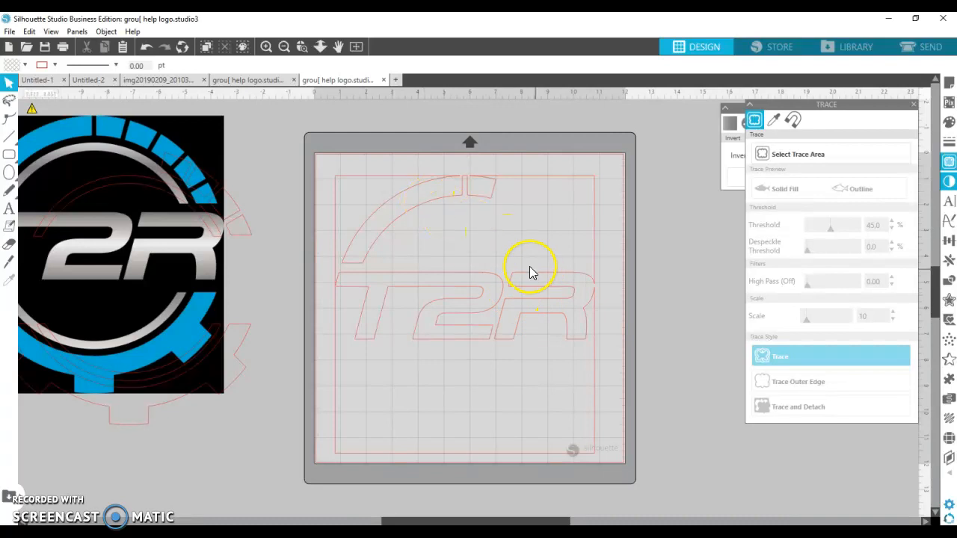
# Zoom in on the R's right edge, break the frame path at the point touching the R and pull that end outward.
pyautogui.click(302, 48)
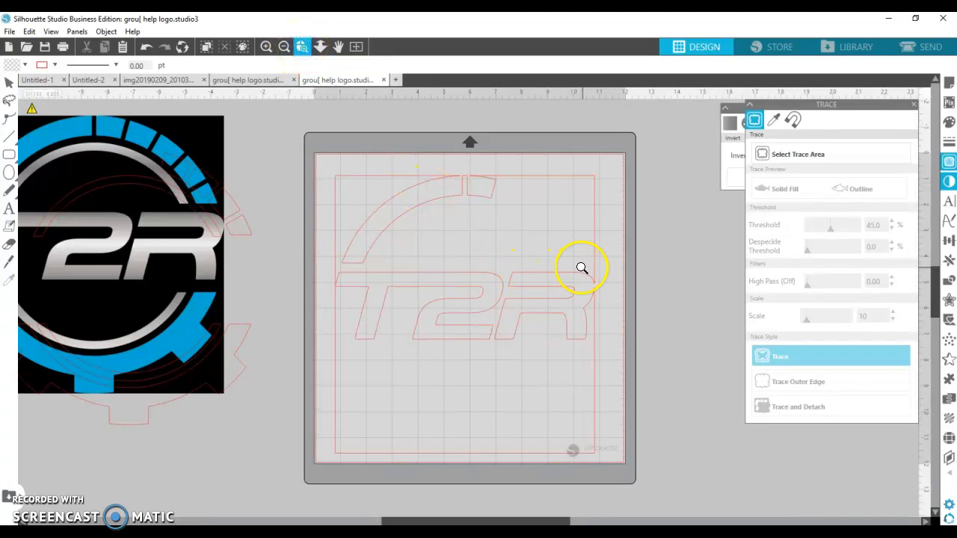
pyautogui.moveTo(605, 273); pyautogui.dragTo(610, 326)
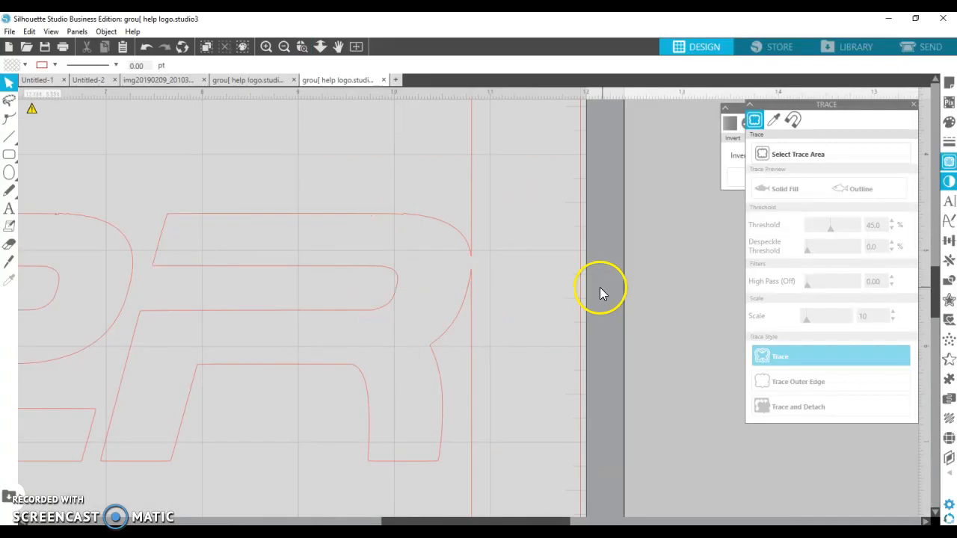
pyautogui.doubleClick(471, 259)
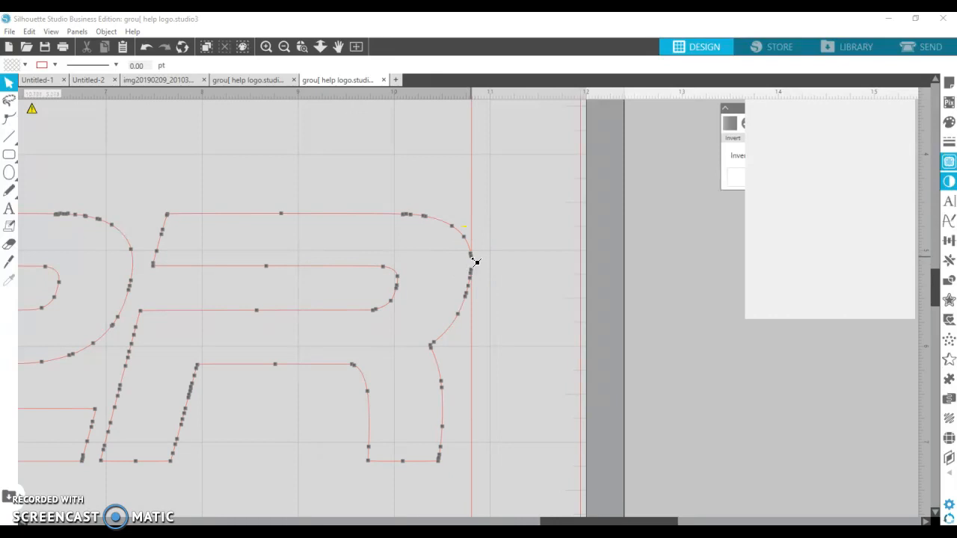
pyautogui.click(472, 258)
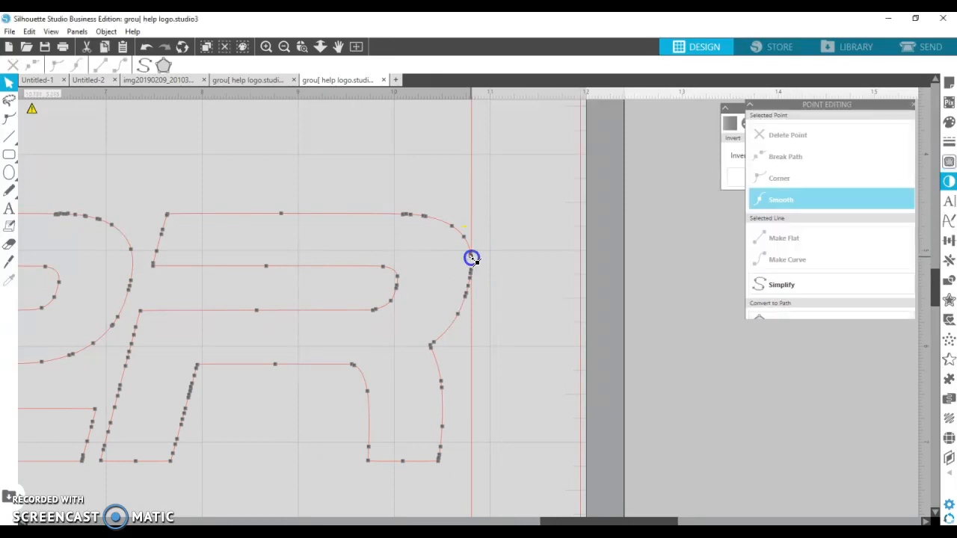
pyautogui.click(785, 162)
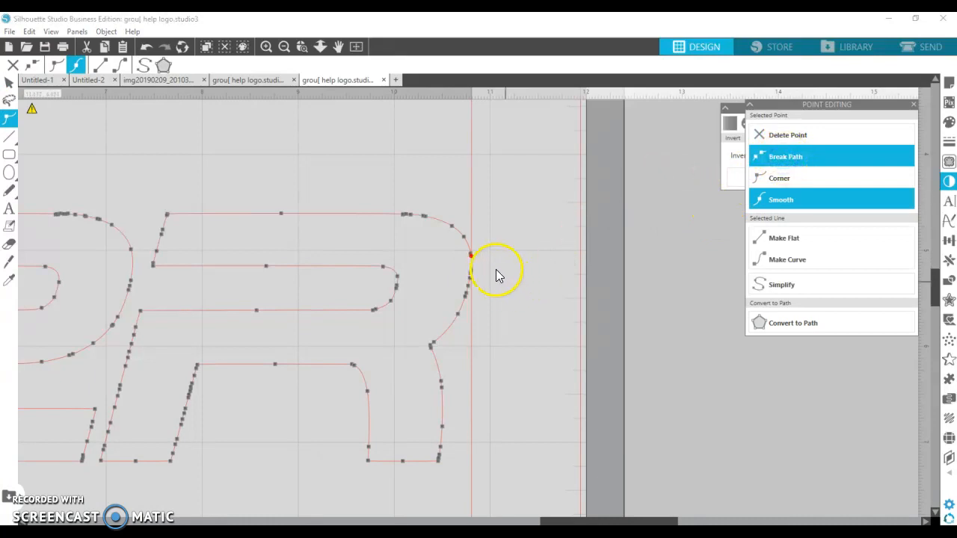
pyautogui.click(470, 257)
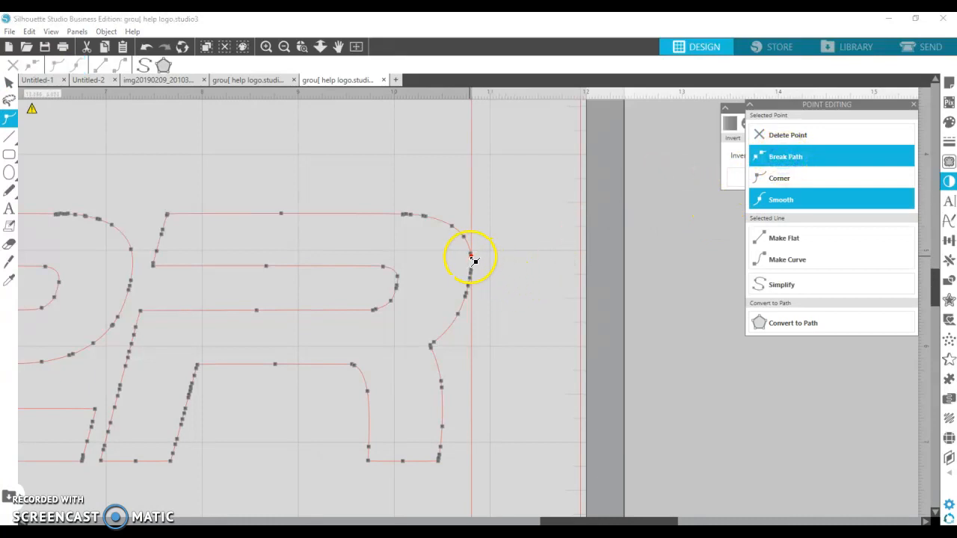
pyautogui.moveTo(472, 258); pyautogui.dragTo(501, 263)
# Break the frame path at the point just below and pull that end outward to meet the first, bending the frame around the R.
pyautogui.click(473, 269)
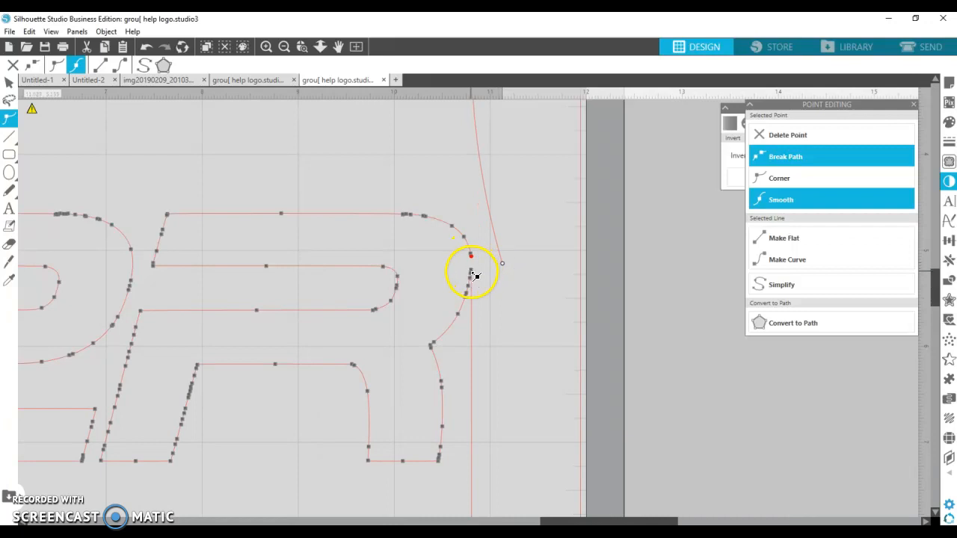
pyautogui.click(472, 270)
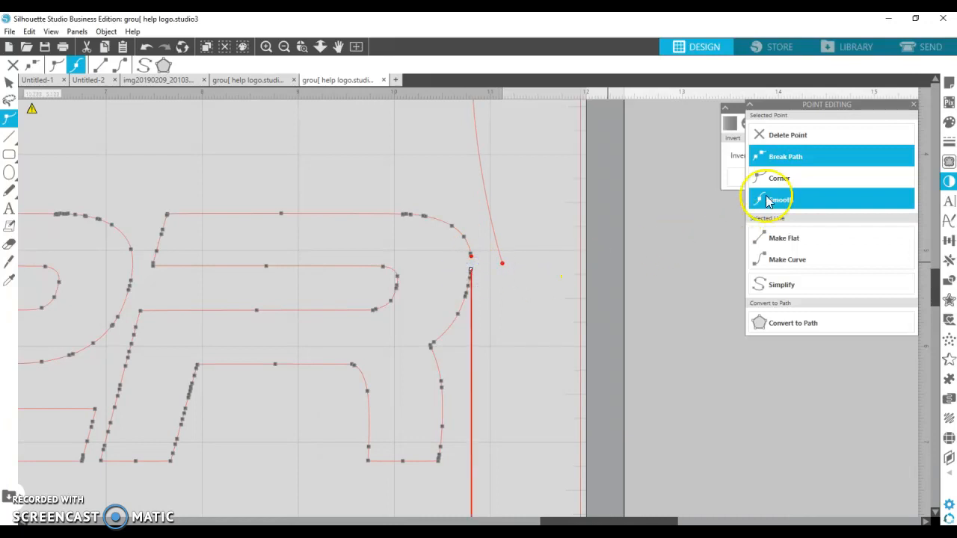
pyautogui.click(782, 155)
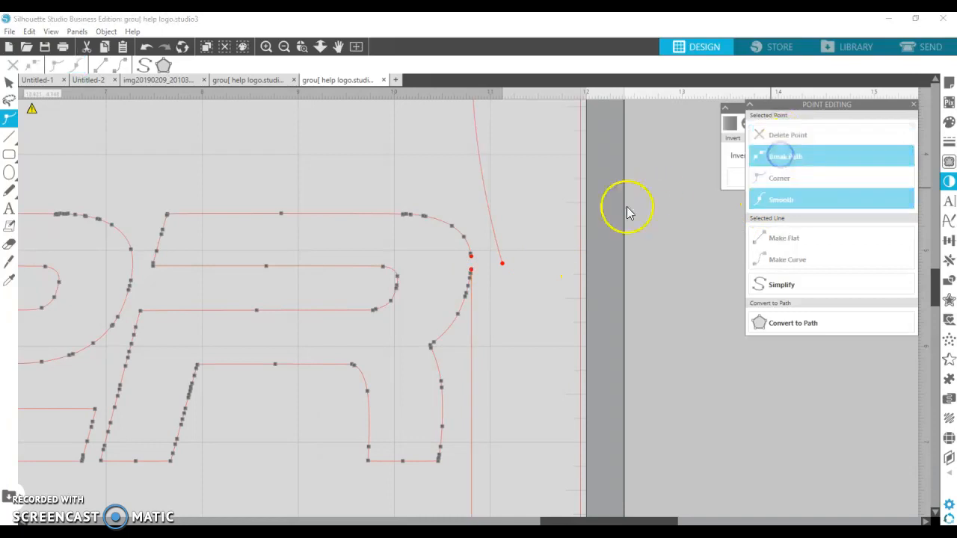
pyautogui.click(472, 271)
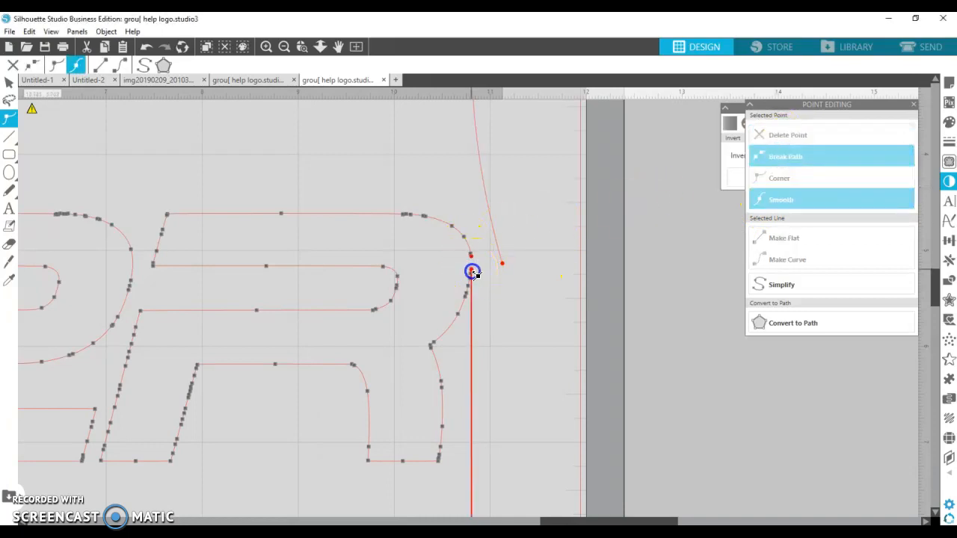
pyautogui.moveTo(489, 274); pyautogui.dragTo(504, 276)
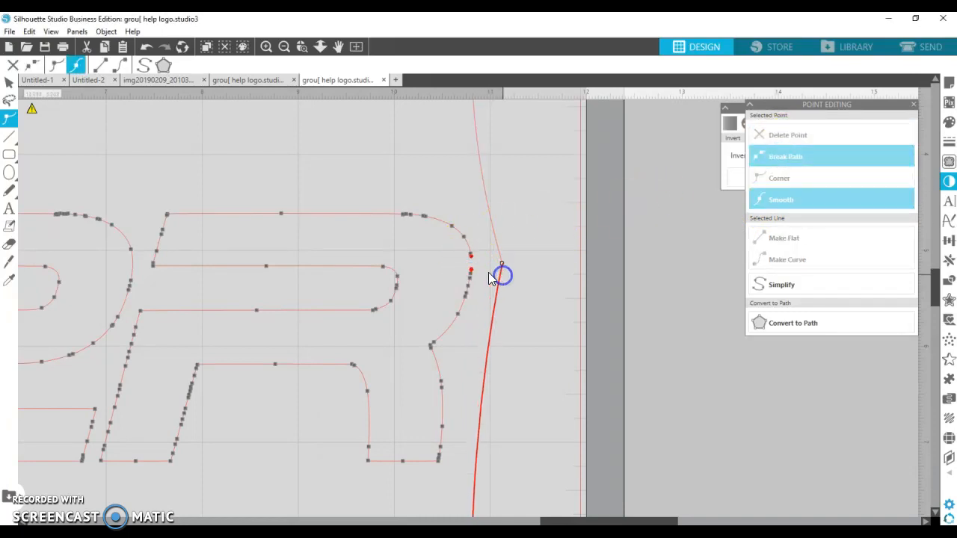
pyautogui.click(473, 259)
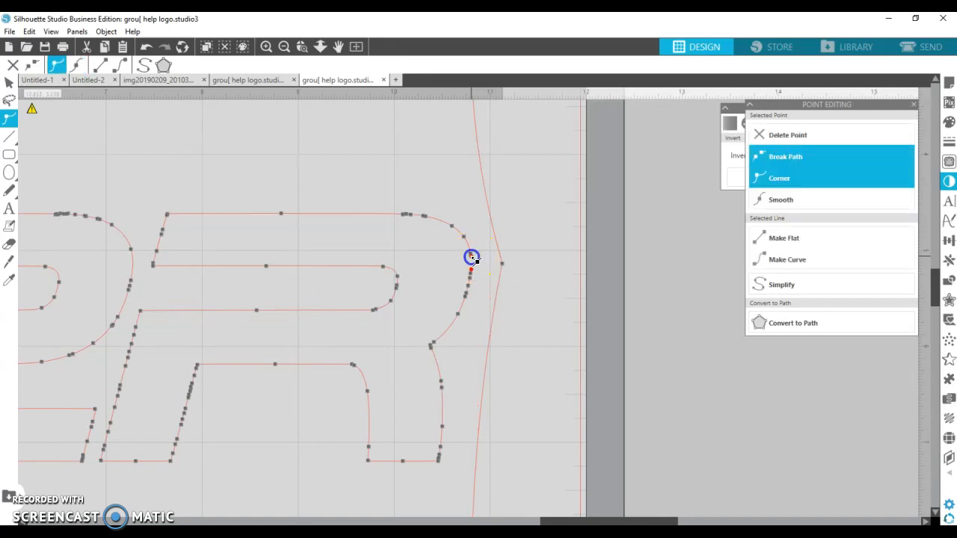
pyautogui.click(470, 270)
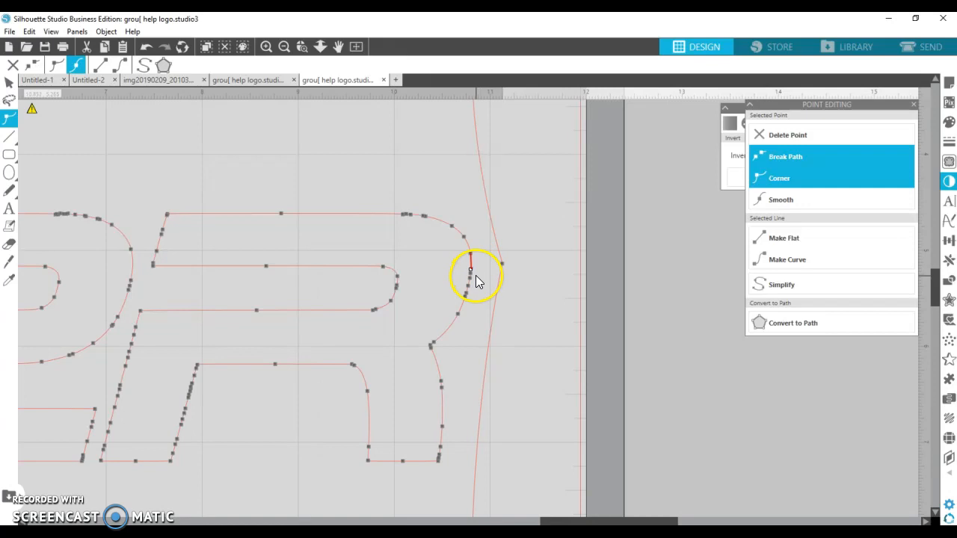
pyautogui.click(489, 277)
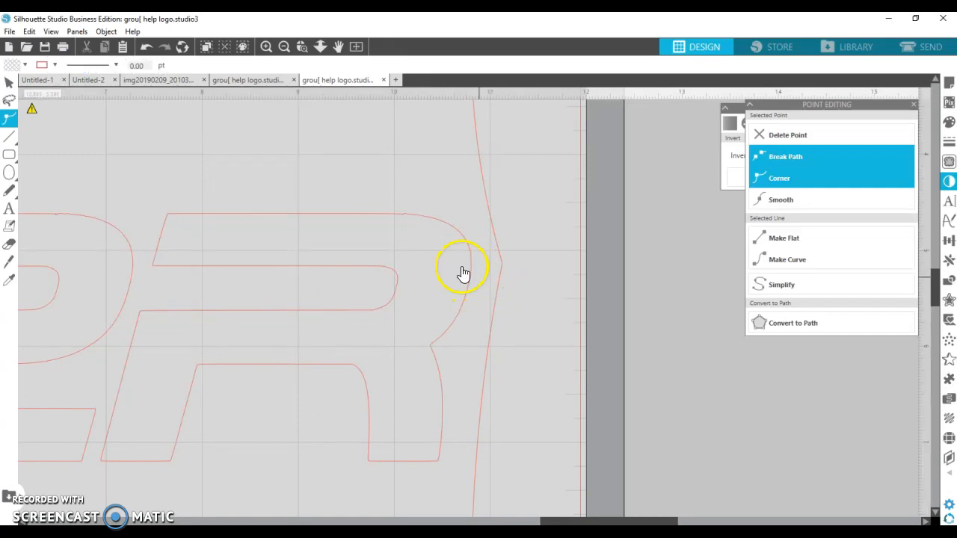
# Zoom in on the T's left corner, break the frame path at the point touching the T and pull that end outward.
pyautogui.click(283, 47)
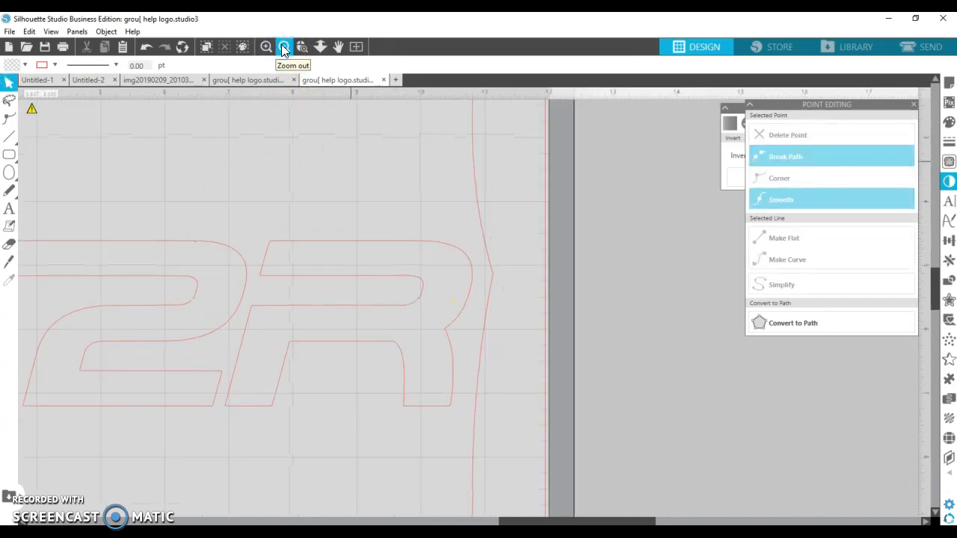
pyautogui.click(282, 46)
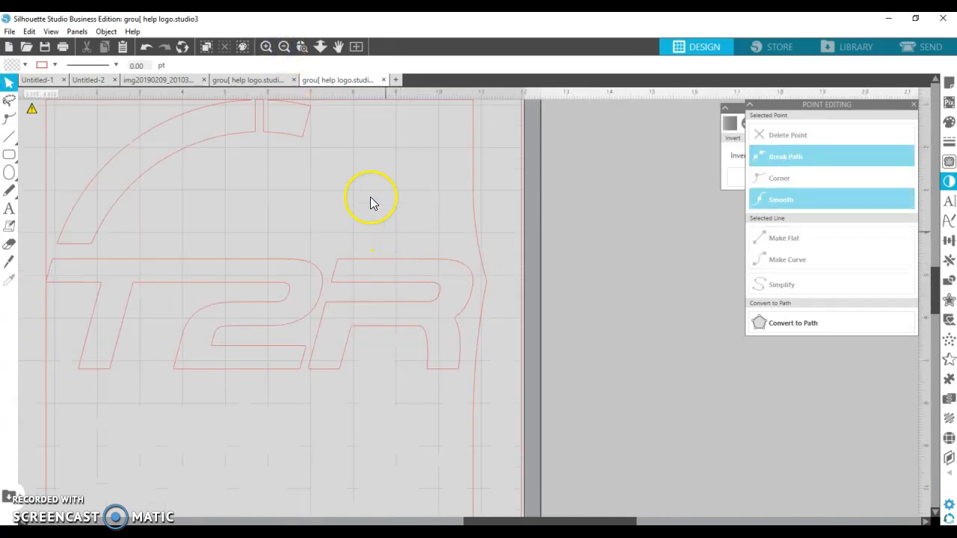
pyautogui.scroll(1, 274, 154)
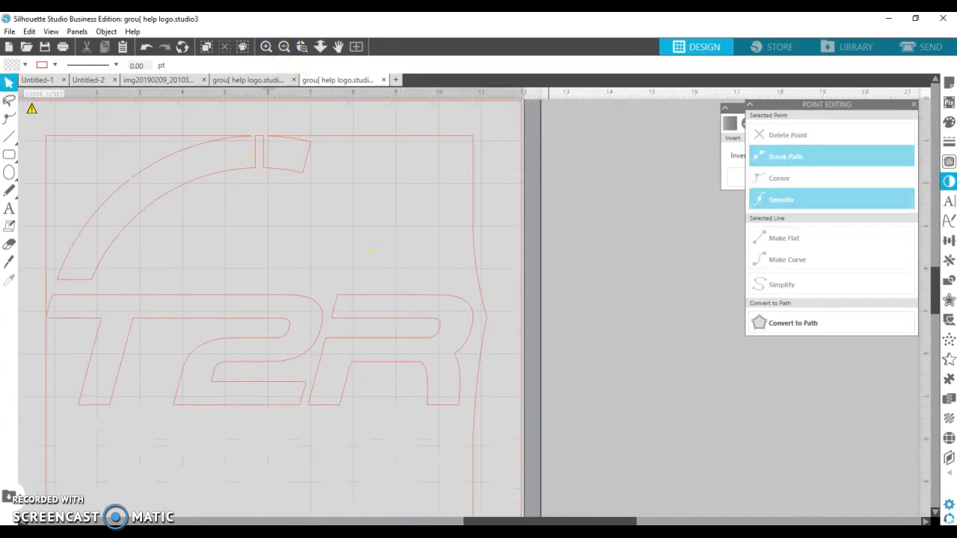
pyautogui.moveTo(543, 522); pyautogui.dragTo(412, 516)
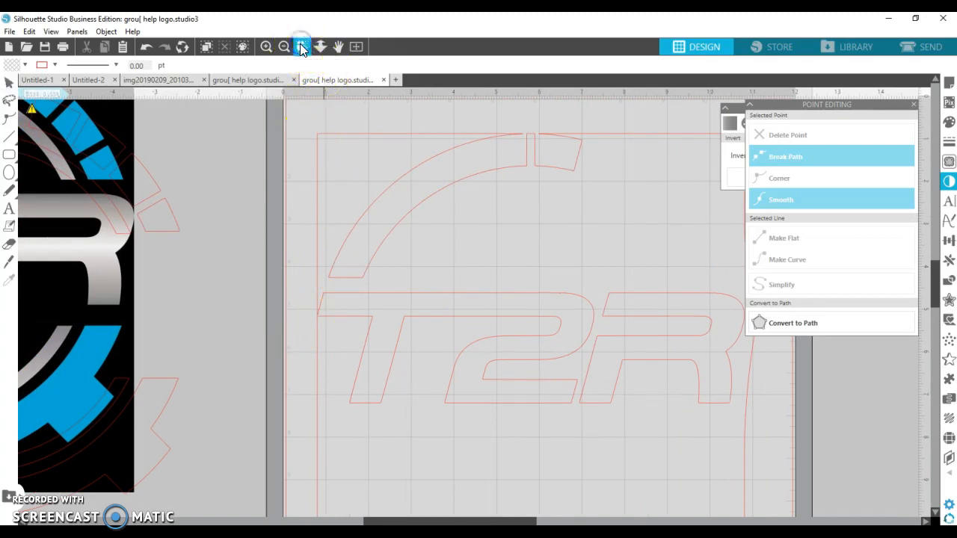
pyautogui.click(301, 47)
pyautogui.moveTo(315, 302); pyautogui.dragTo(335, 349)
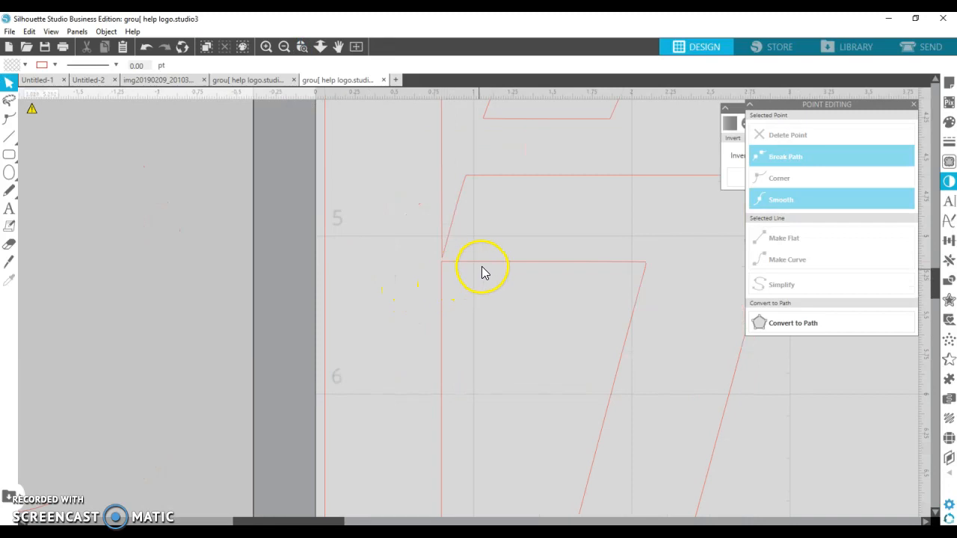
pyautogui.doubleClick(441, 252)
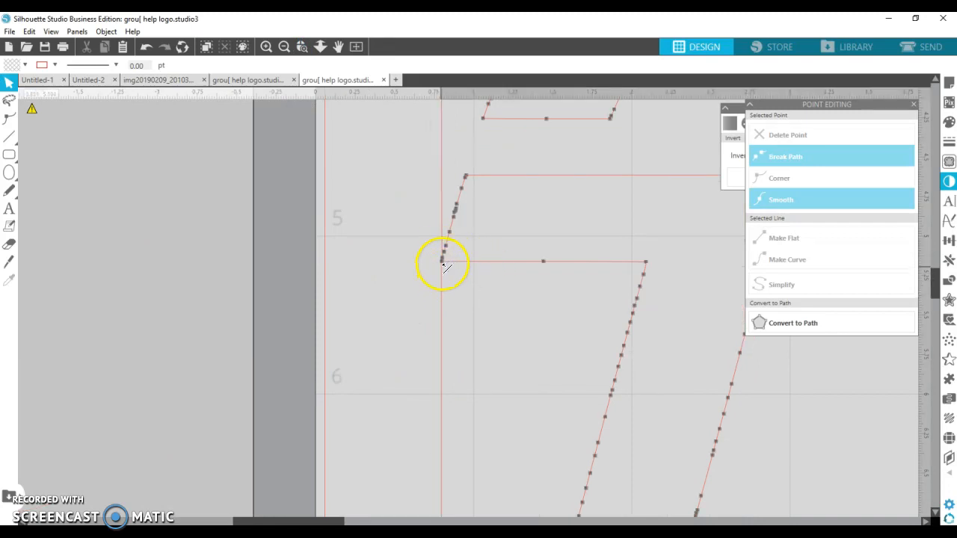
pyautogui.click(442, 259)
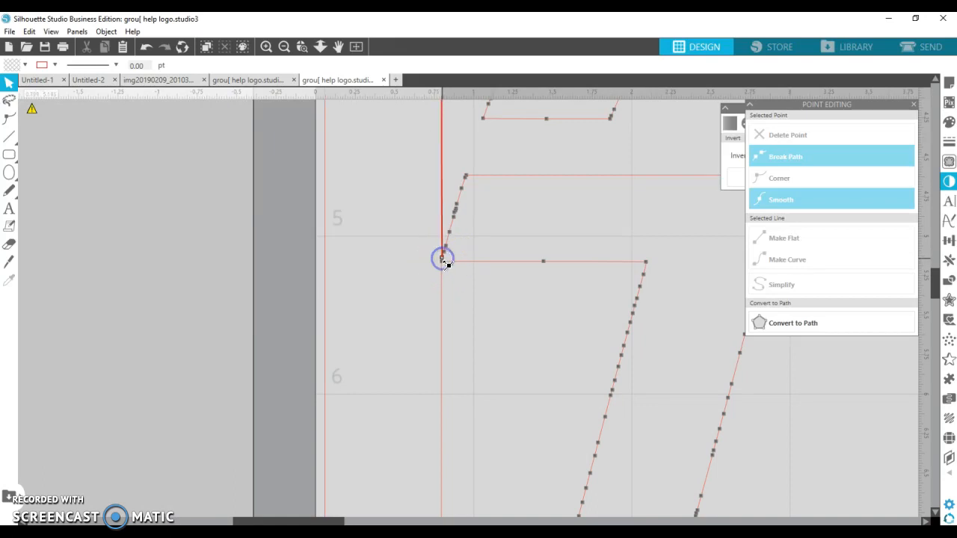
pyautogui.click(784, 163)
pyautogui.click(455, 284)
pyautogui.click(443, 259)
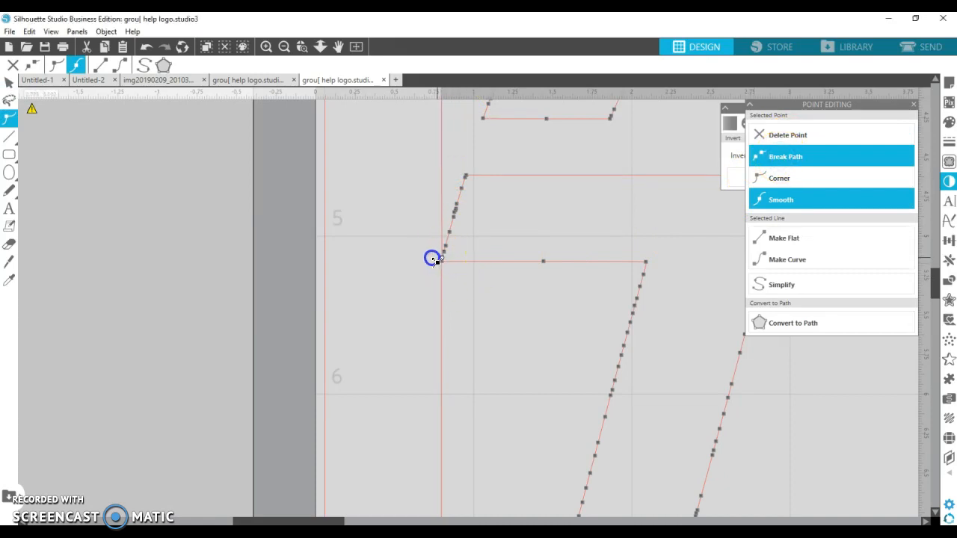
pyautogui.moveTo(421, 260)
pyautogui.mouseDown()
pyautogui.moveTo(436, 261)
pyautogui.moveTo(422, 263)
pyautogui.mouseUp()
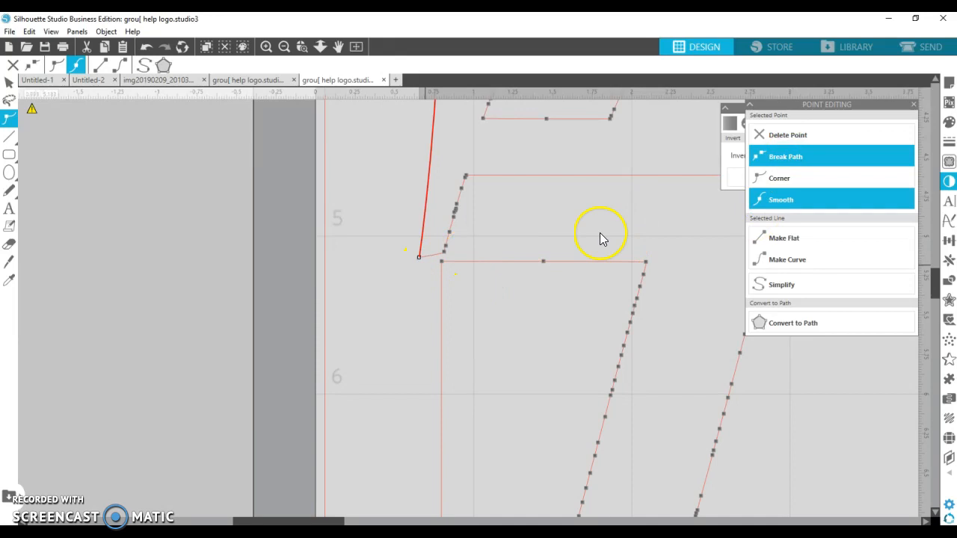
# Break the frame path again at the T's corner and reposition the loose ends so the frame bends outward around the T.
pyautogui.click(777, 176)
pyautogui.click(784, 156)
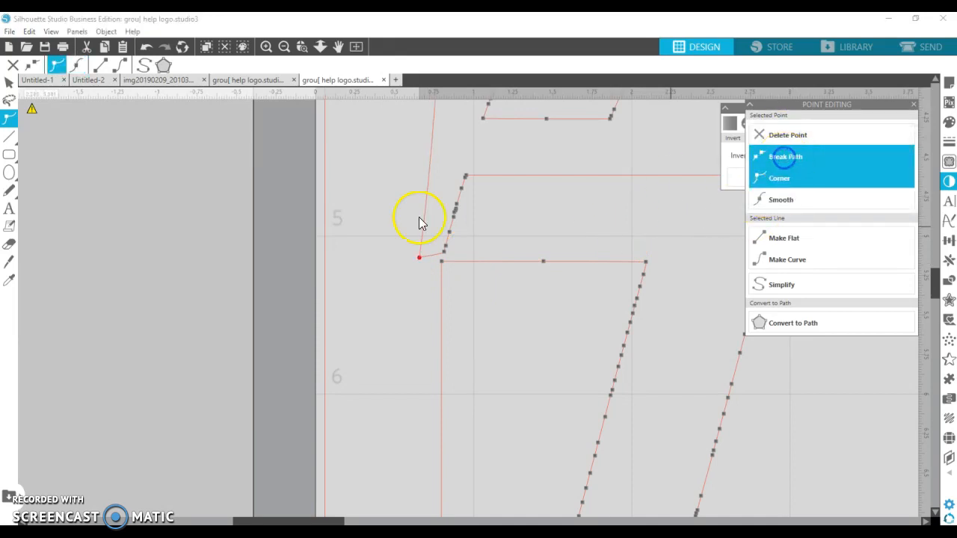
pyautogui.click(423, 261)
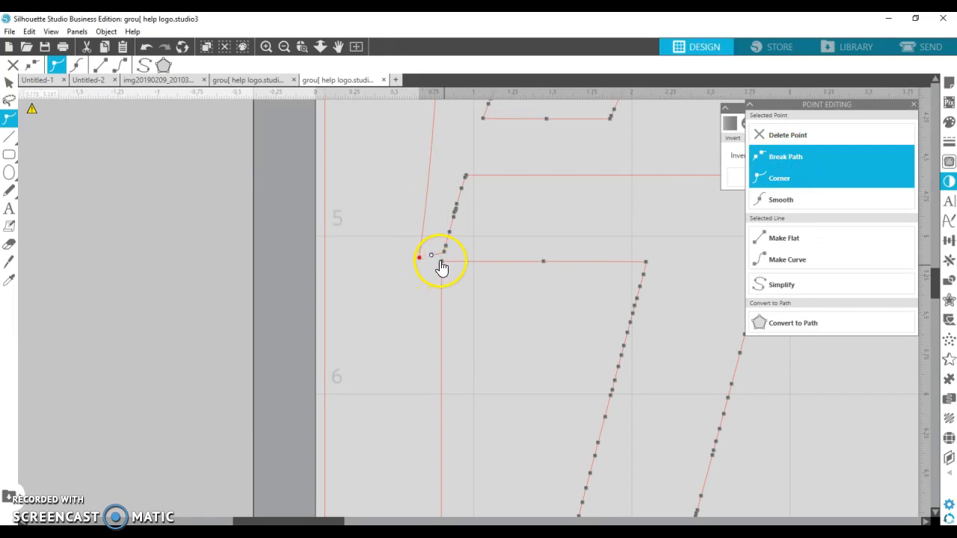
pyautogui.click(442, 262)
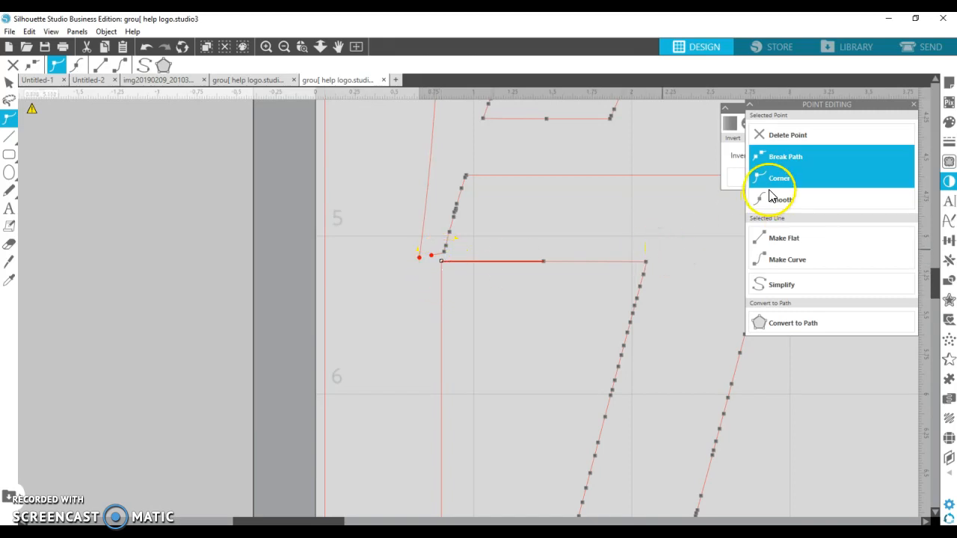
pyautogui.click(801, 161)
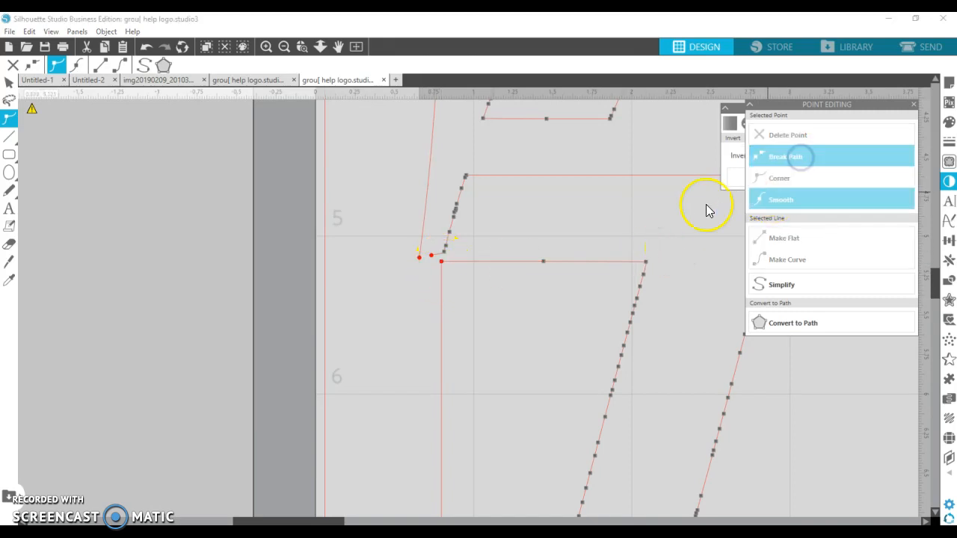
pyautogui.click(446, 267)
pyautogui.moveTo(448, 272); pyautogui.dragTo(451, 278)
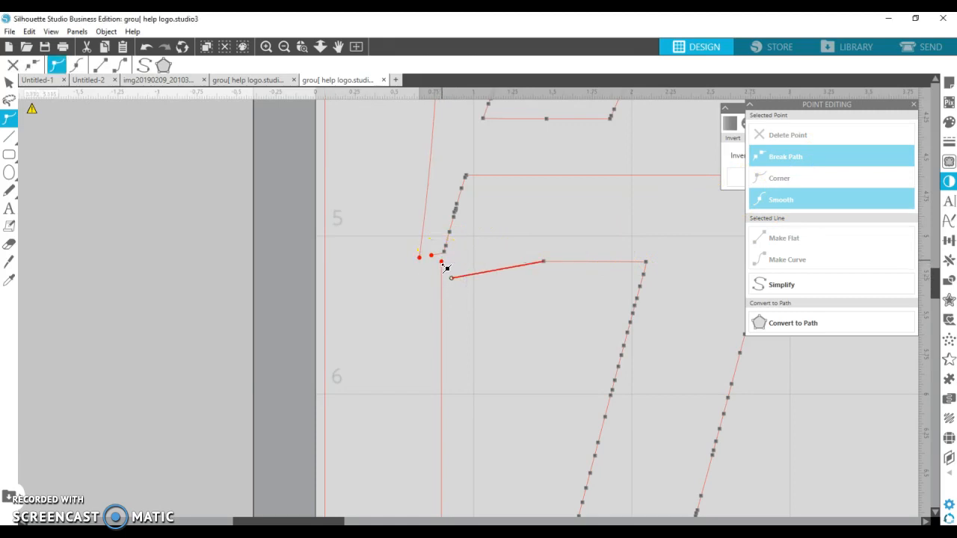
pyautogui.moveTo(434, 269); pyautogui.dragTo(421, 272)
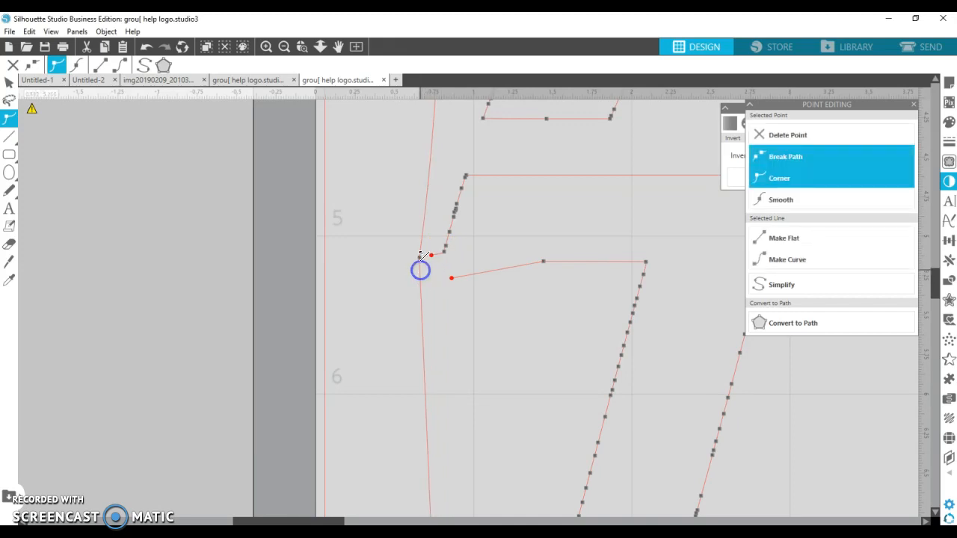
pyautogui.moveTo(454, 281); pyautogui.dragTo(449, 263)
pyautogui.click(434, 258)
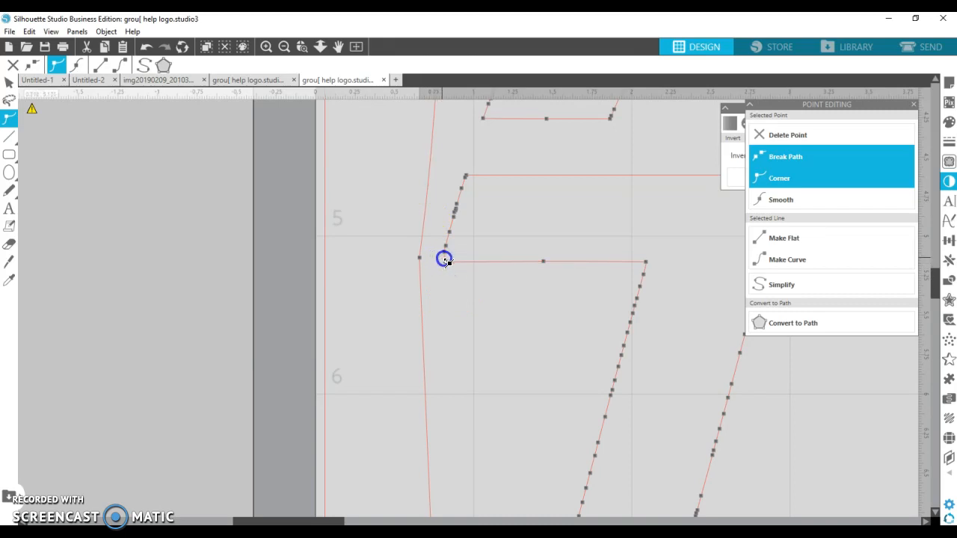
pyautogui.click(441, 262)
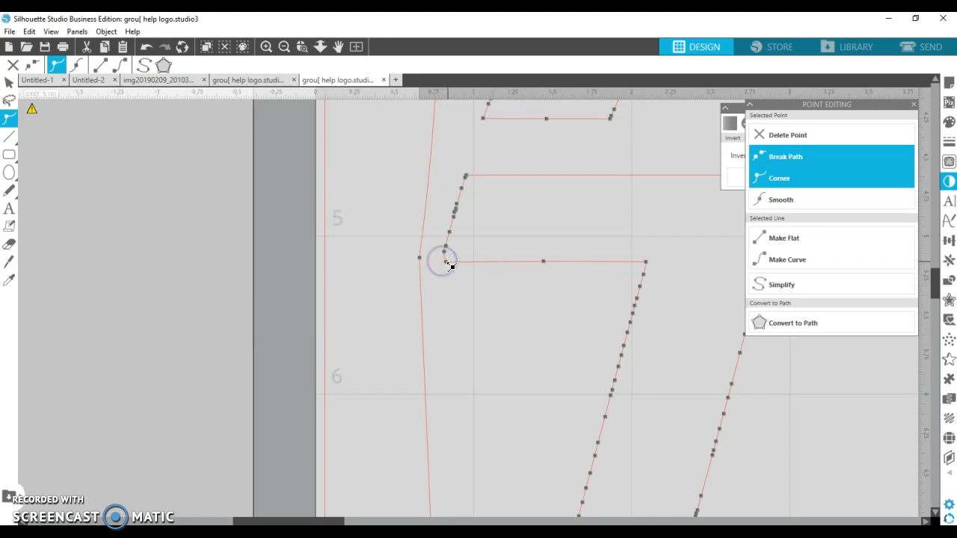
pyautogui.click(443, 263)
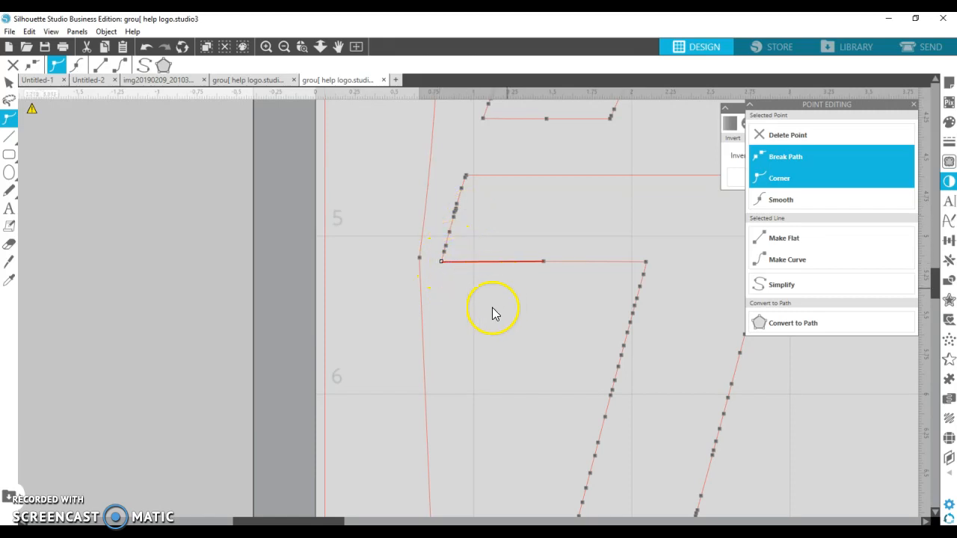
# Zoom in on the gap at the top of the ring, break the frame line beside it and pull its end upward off the ring.
pyautogui.scroll(2, 488, 310)
pyautogui.scroll(10, 566, 320)
pyautogui.scroll(3, 566, 319)
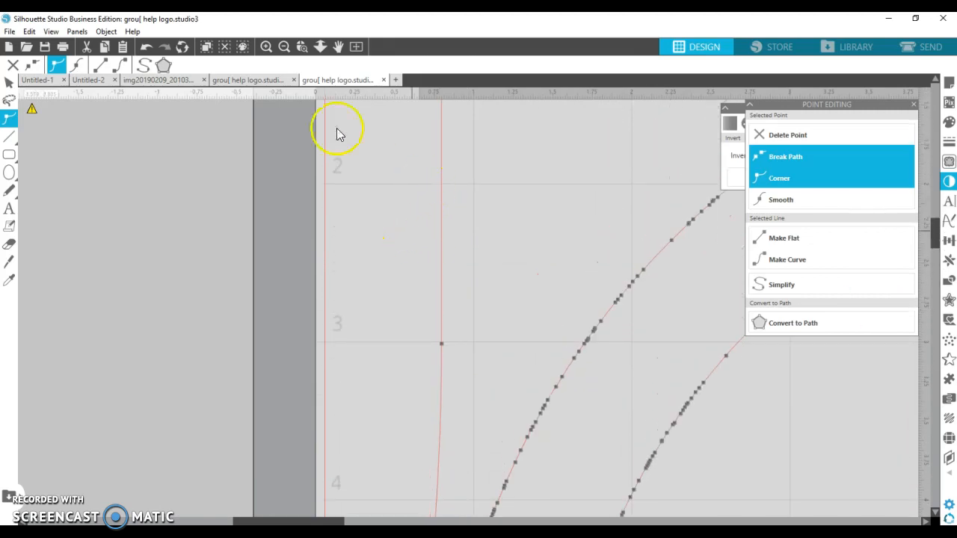
pyautogui.click(285, 48)
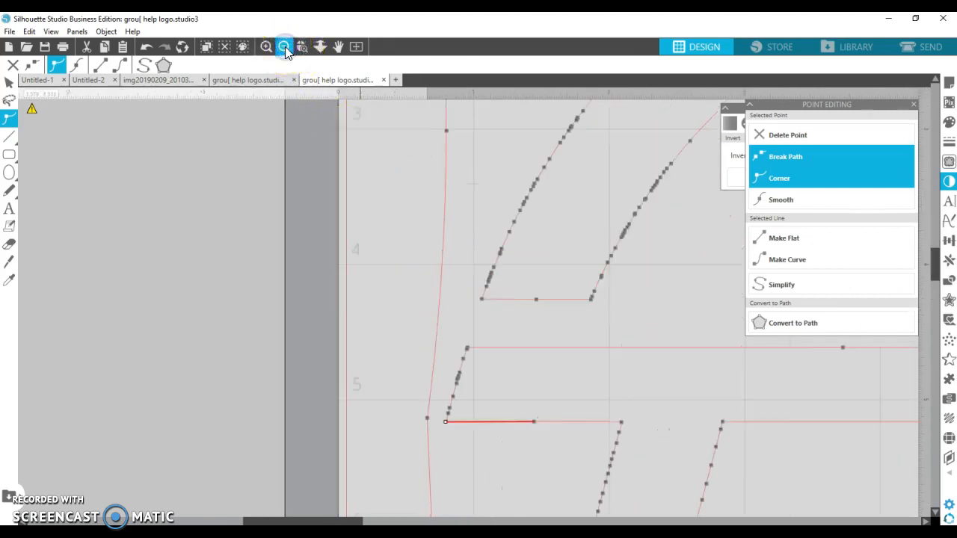
pyautogui.click(599, 208)
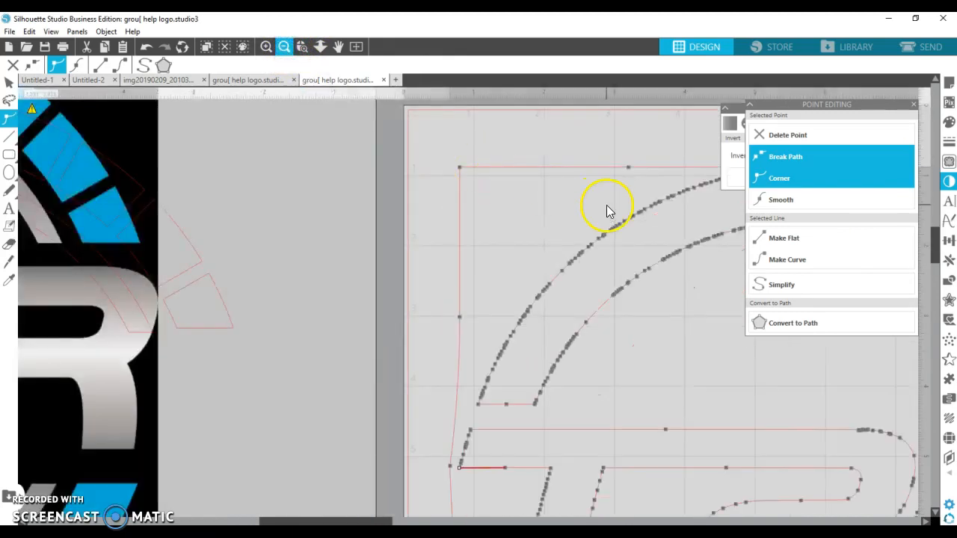
pyautogui.moveTo(317, 521); pyautogui.dragTo(418, 521)
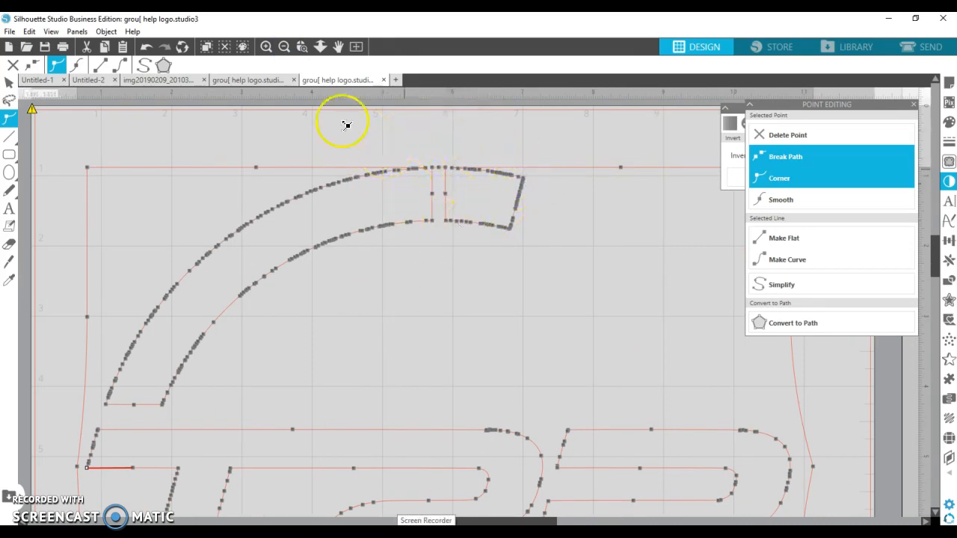
pyautogui.click(302, 47)
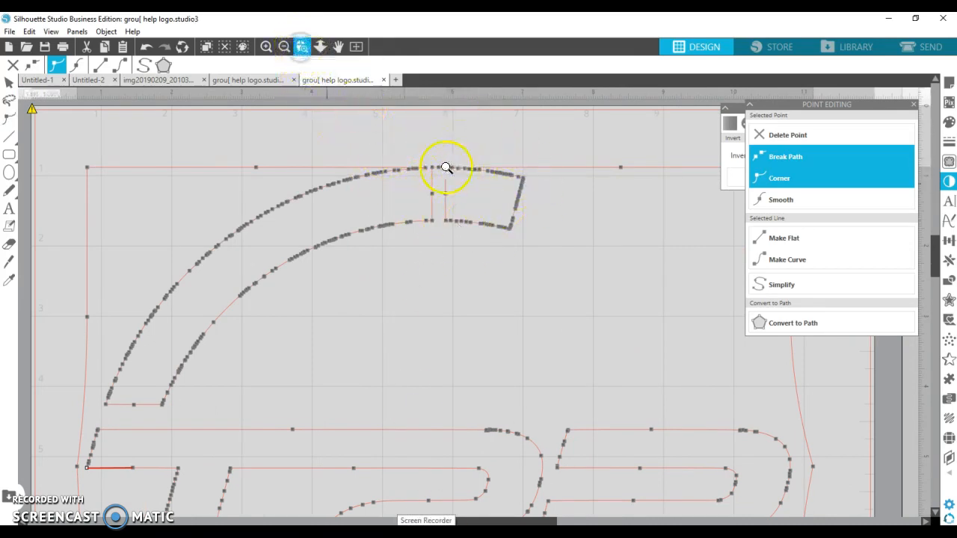
pyautogui.moveTo(417, 157); pyautogui.dragTo(474, 239)
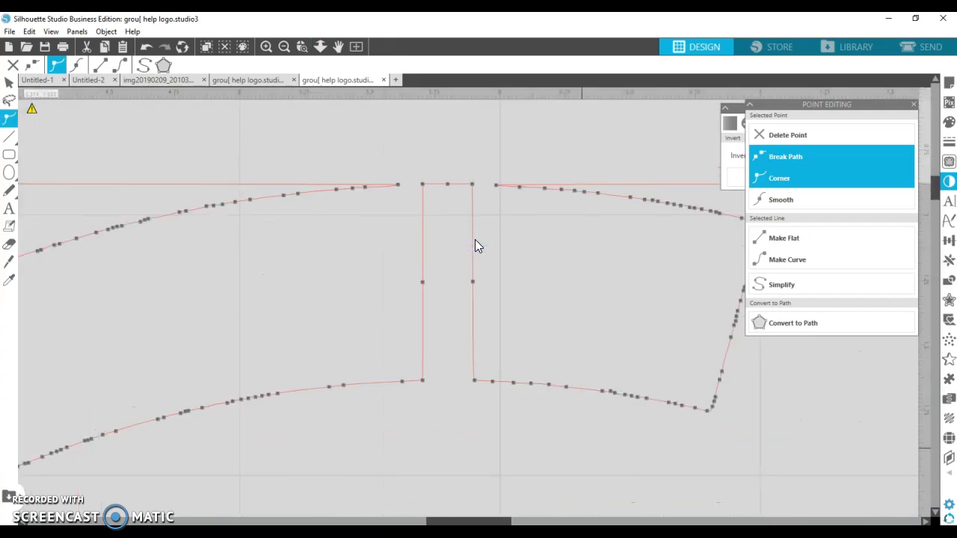
pyautogui.click(423, 185)
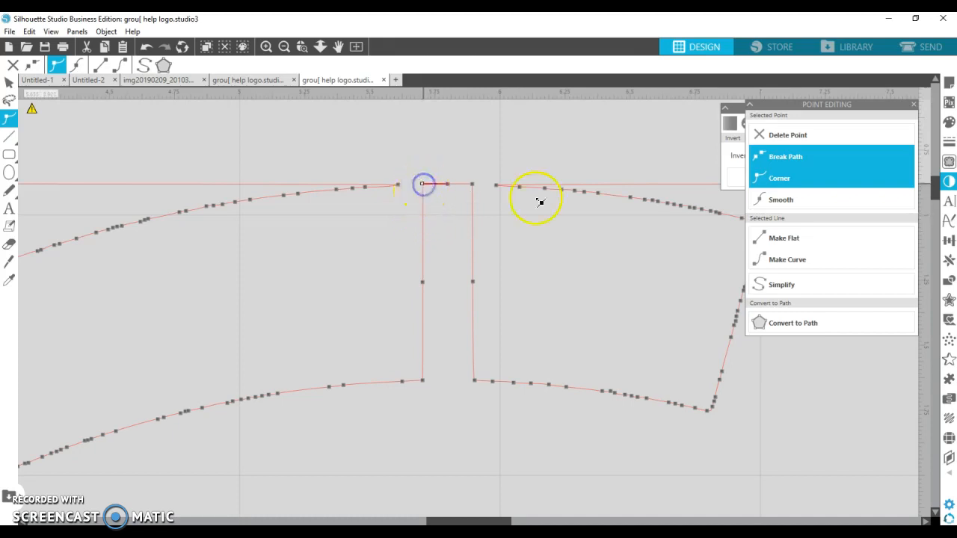
pyautogui.click(798, 157)
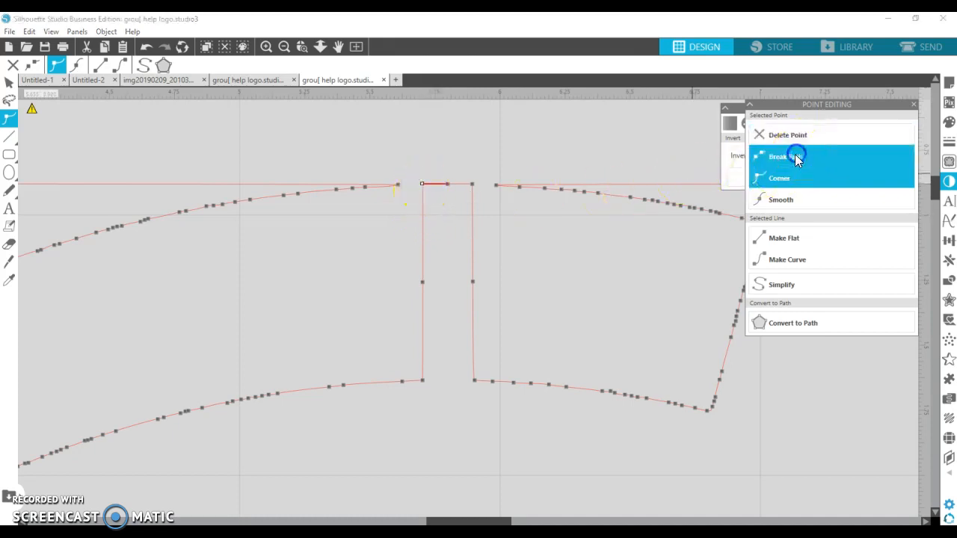
pyautogui.click(397, 185)
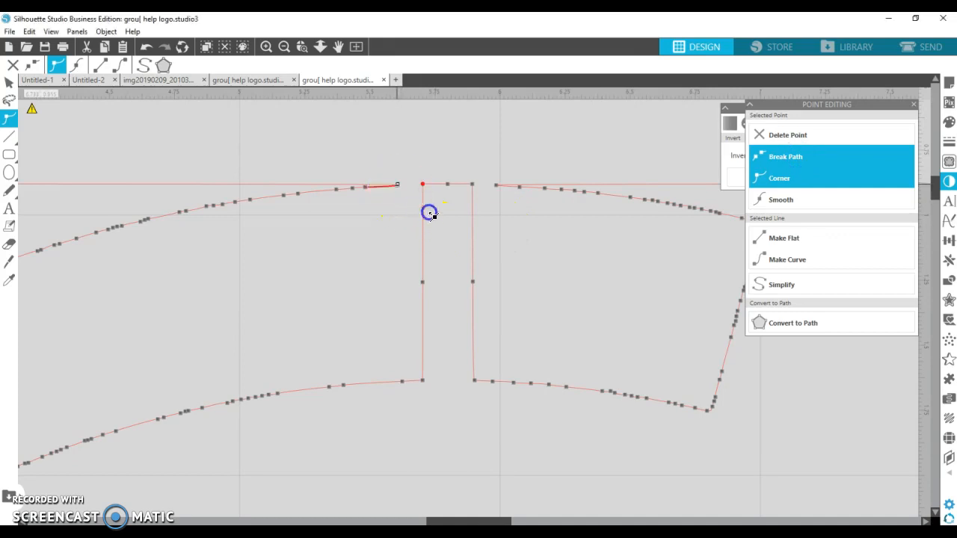
pyautogui.click(784, 159)
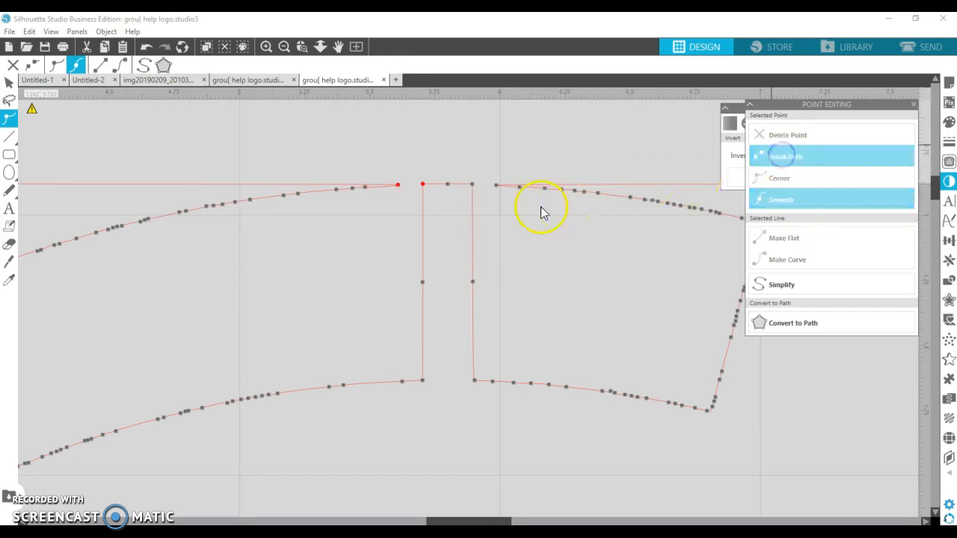
pyautogui.moveTo(398, 186); pyautogui.dragTo(405, 155)
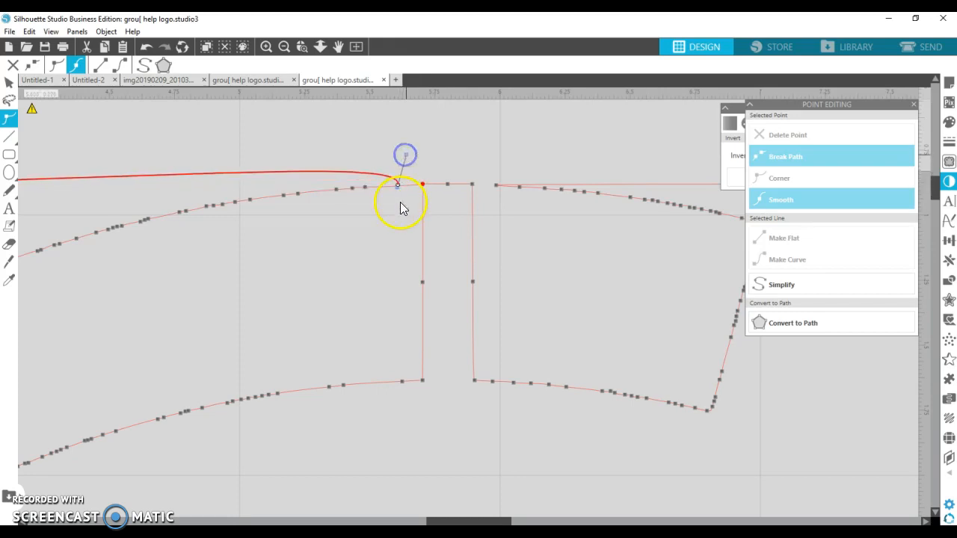
pyautogui.click(780, 157)
pyautogui.moveTo(403, 186); pyautogui.dragTo(415, 157)
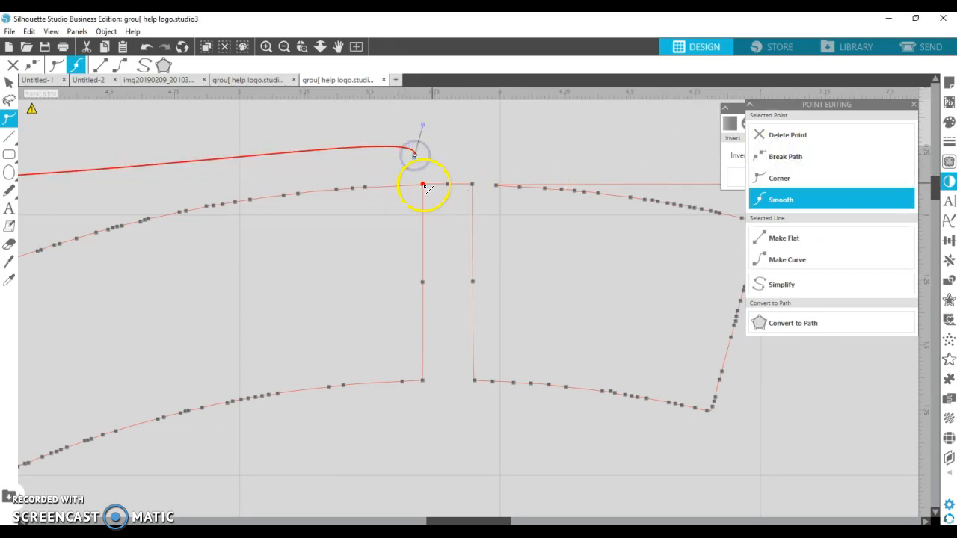
# Break the left gap line at its bottom point on the inner ring arc and pull that end upward.
pyautogui.click(422, 378)
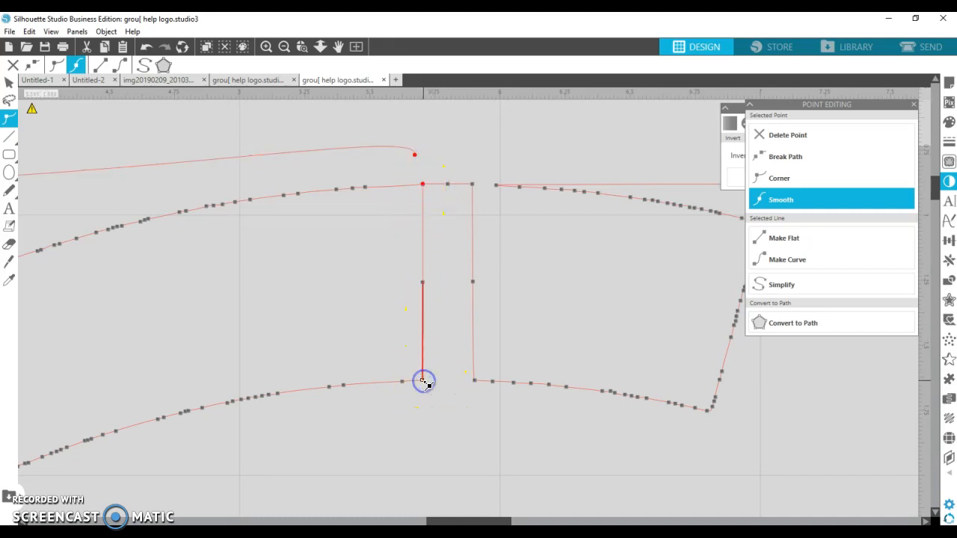
pyautogui.click(789, 156)
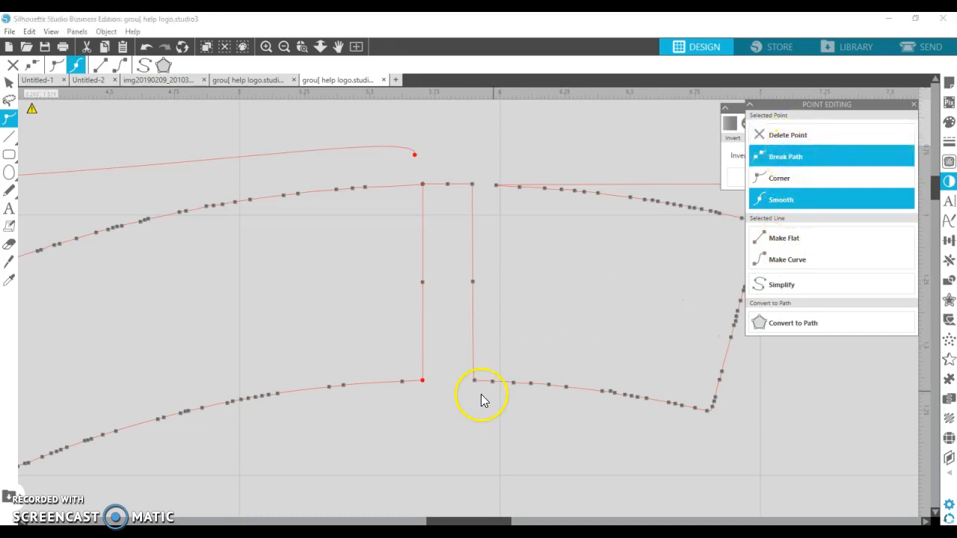
pyautogui.moveTo(425, 383); pyautogui.dragTo(423, 353)
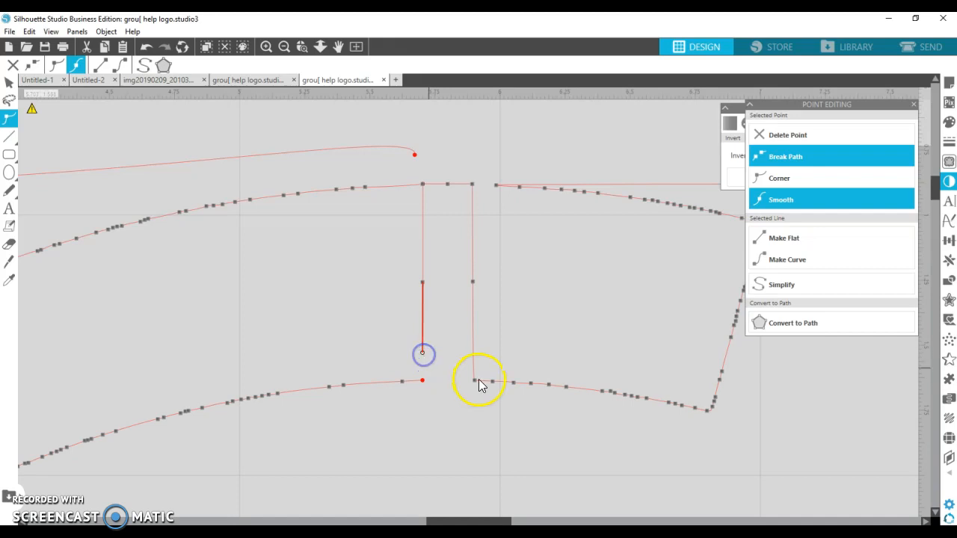
# Break the right gap line at its bottom point and pull its end upward, leaving the inner arc continuous.
pyautogui.click(475, 380)
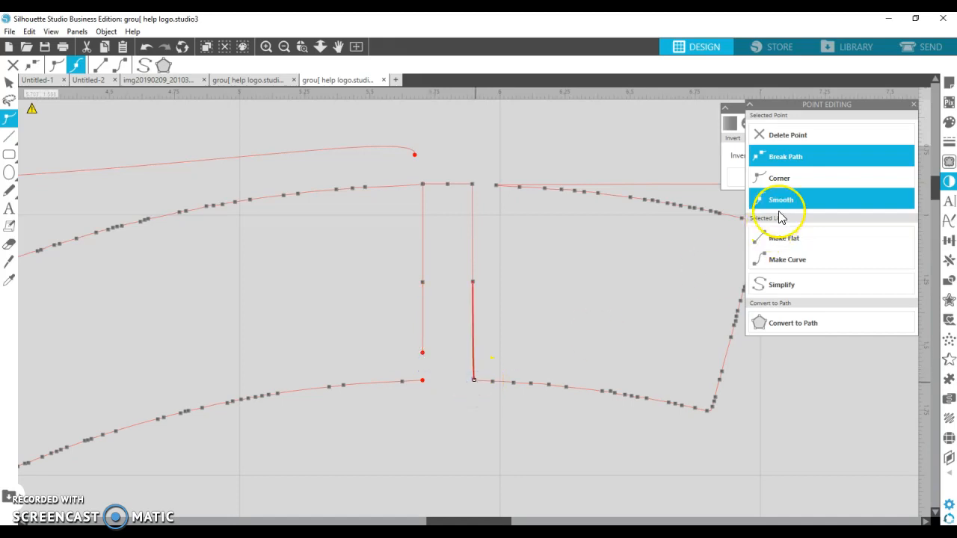
pyautogui.click(794, 155)
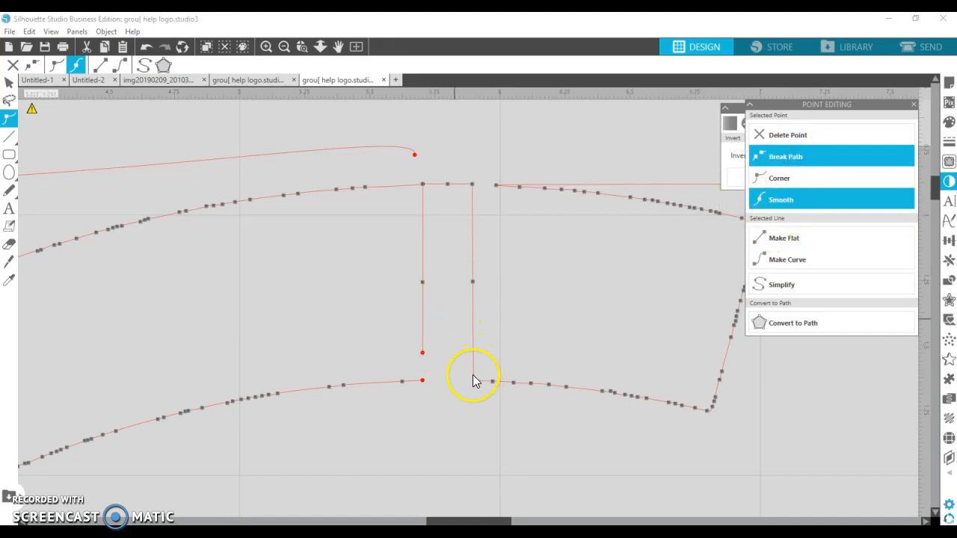
pyautogui.click(473, 377)
pyautogui.moveTo(474, 377); pyautogui.dragTo(449, 381)
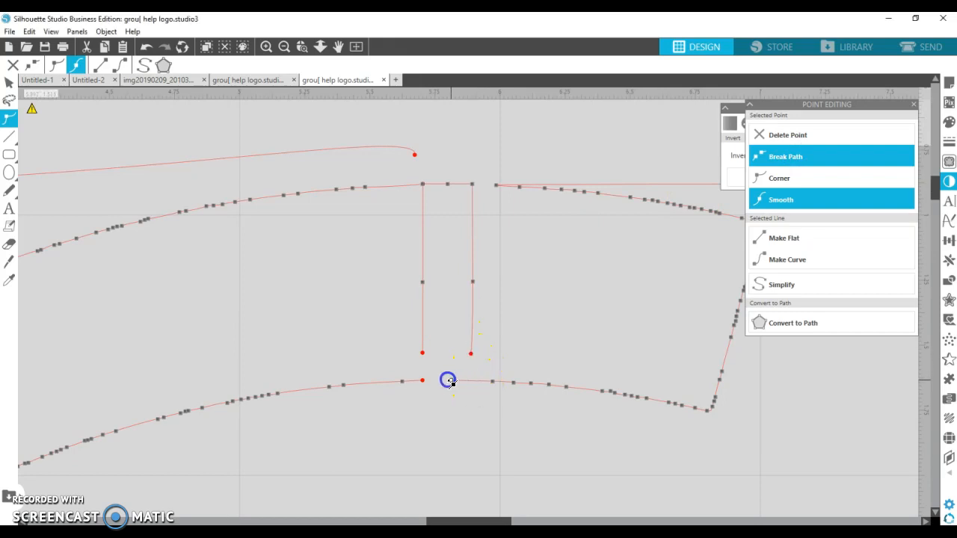
# Break the gap lines at their top corner and pull the left line's top end down off the outer arc.
pyautogui.click(472, 303)
pyautogui.click(472, 186)
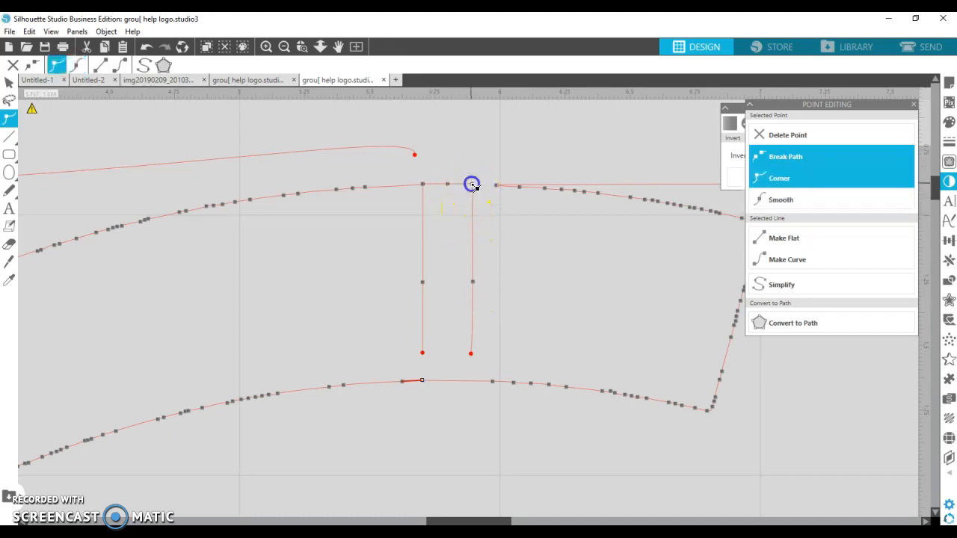
pyautogui.click(776, 159)
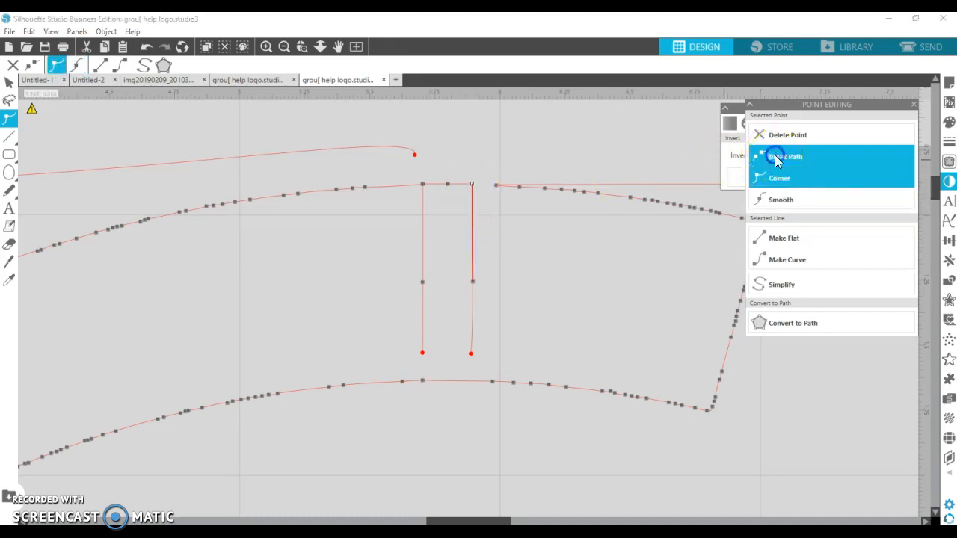
pyautogui.click(474, 188)
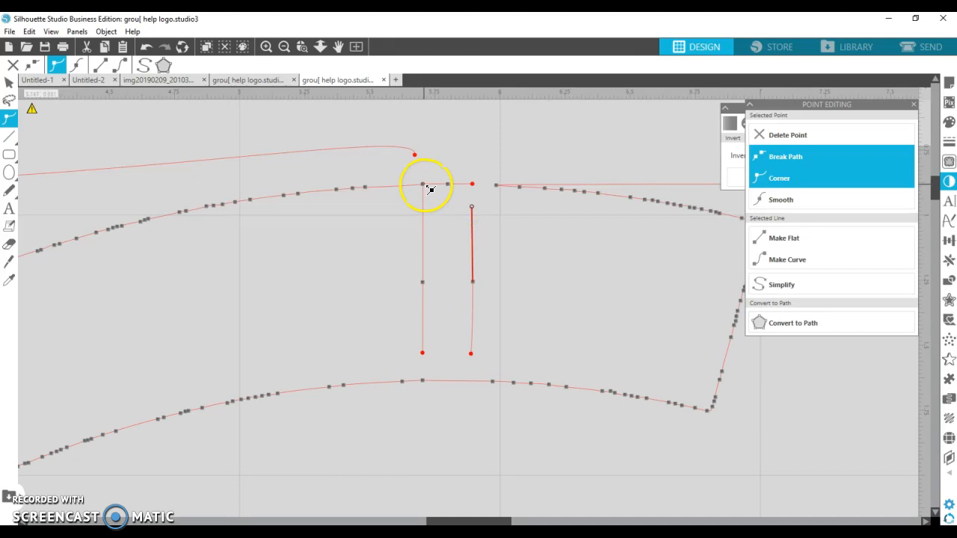
pyautogui.moveTo(426, 184); pyautogui.dragTo(420, 211)
pyautogui.click(438, 199)
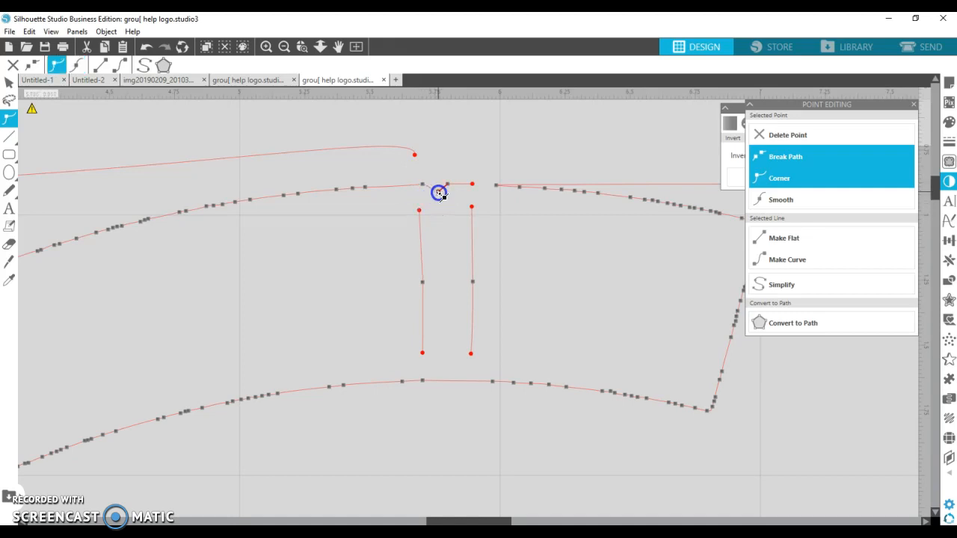
pyautogui.click(434, 186)
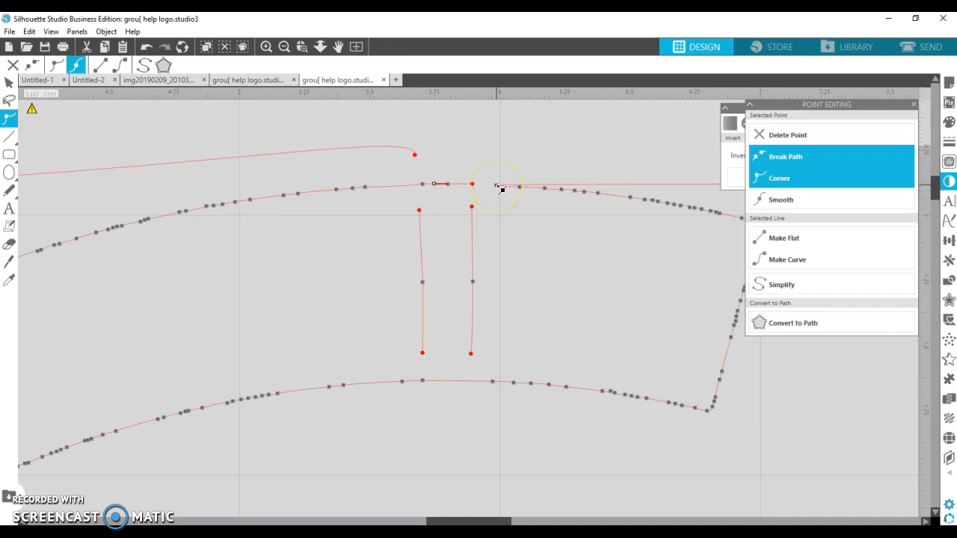
# Break the frame line at the gap's upper-right corner and pull its end upward off the ring.
pyautogui.click(775, 158)
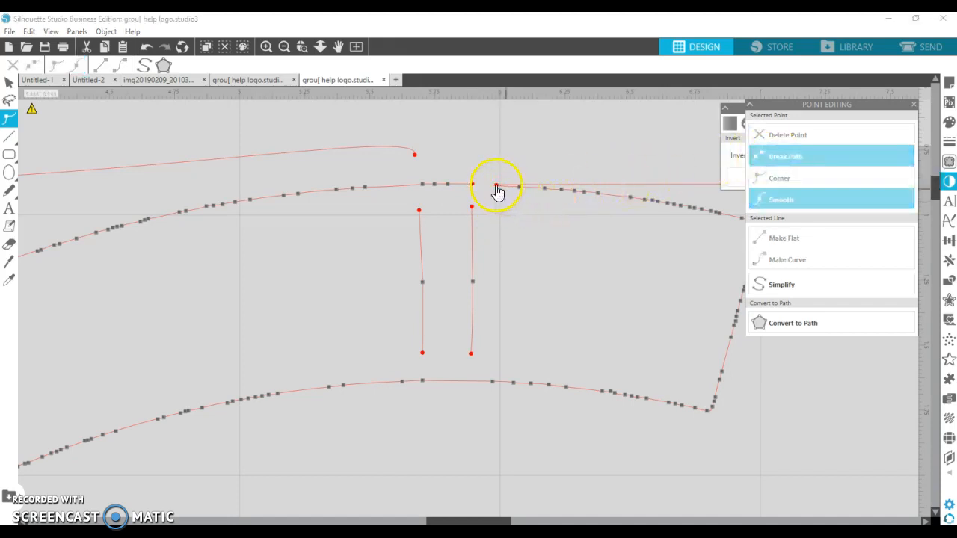
pyautogui.click(497, 186)
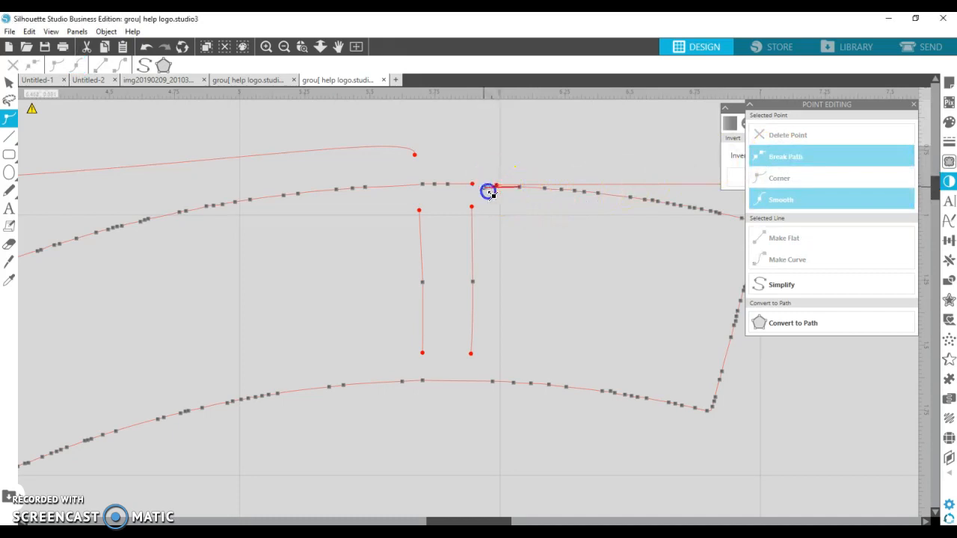
pyautogui.moveTo(489, 199); pyautogui.dragTo(479, 201)
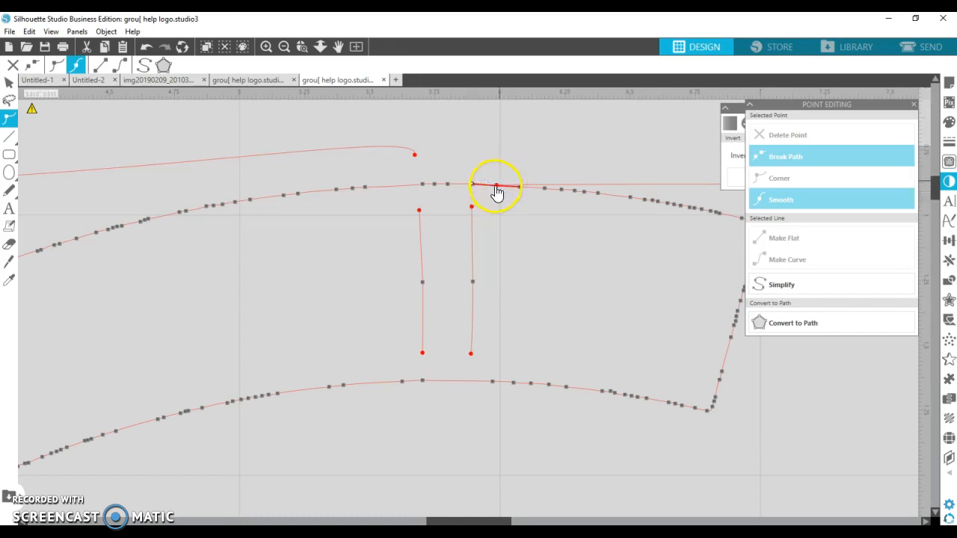
pyautogui.moveTo(498, 176); pyautogui.dragTo(498, 157)
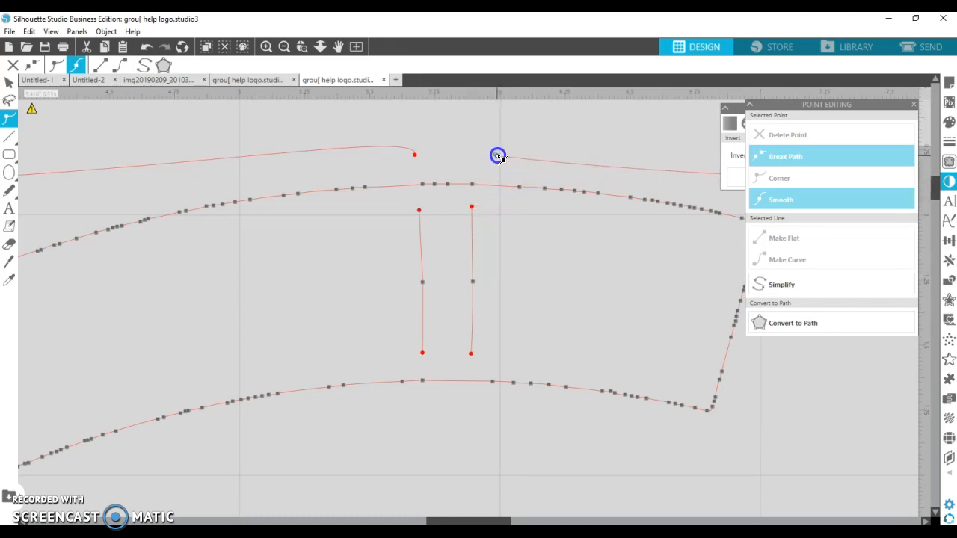
# Delete the two loose gap line segments and join the frame's right end to its left end above the gap.
pyautogui.click(474, 208)
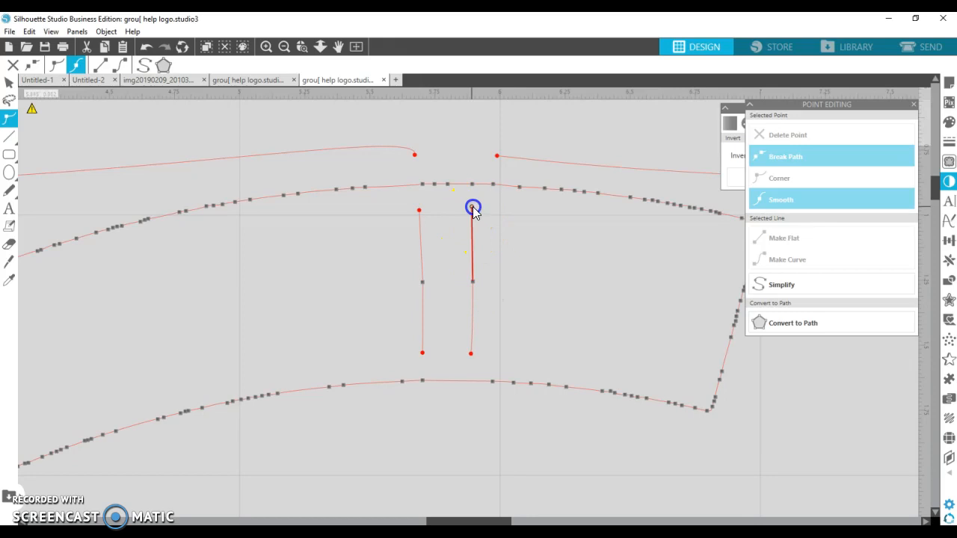
pyautogui.click(806, 138)
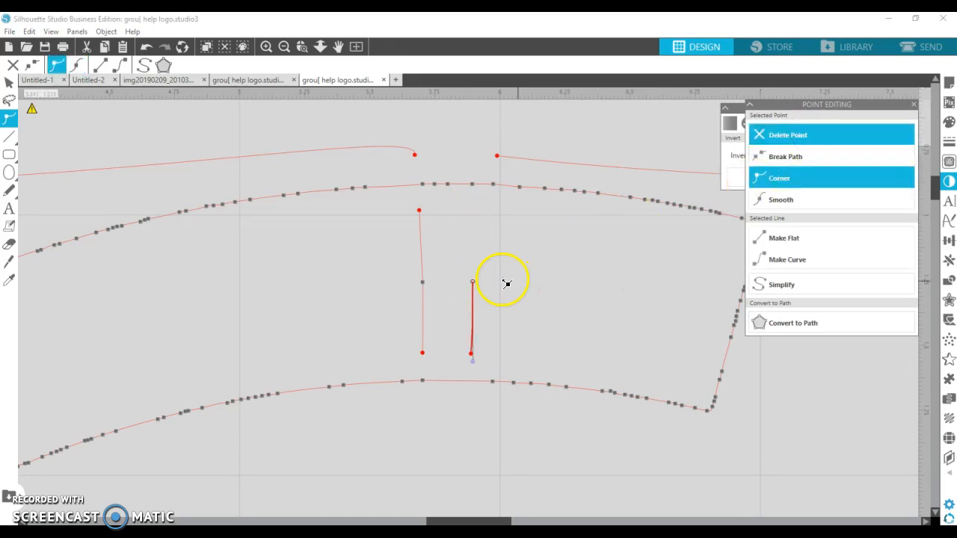
pyautogui.click(785, 137)
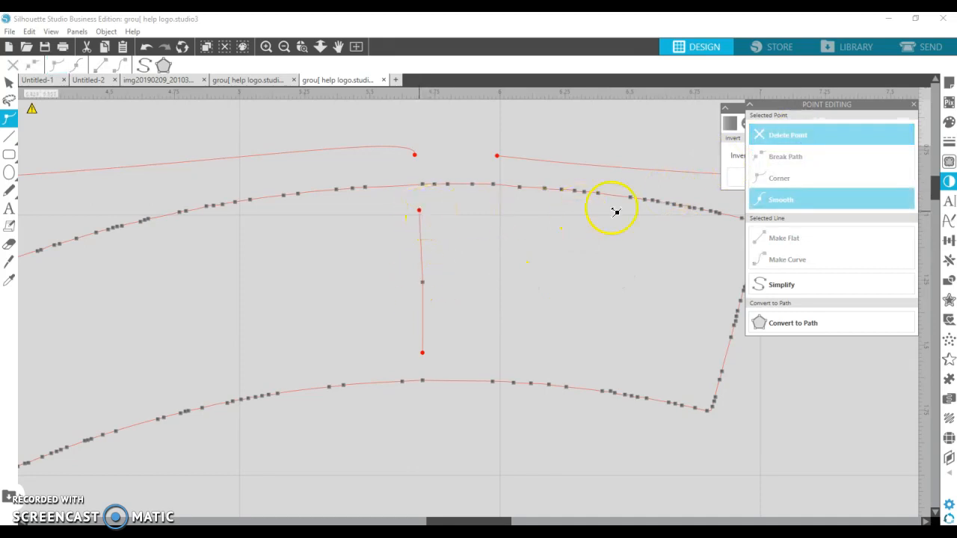
pyautogui.click(780, 136)
pyautogui.click(800, 136)
pyautogui.click(794, 136)
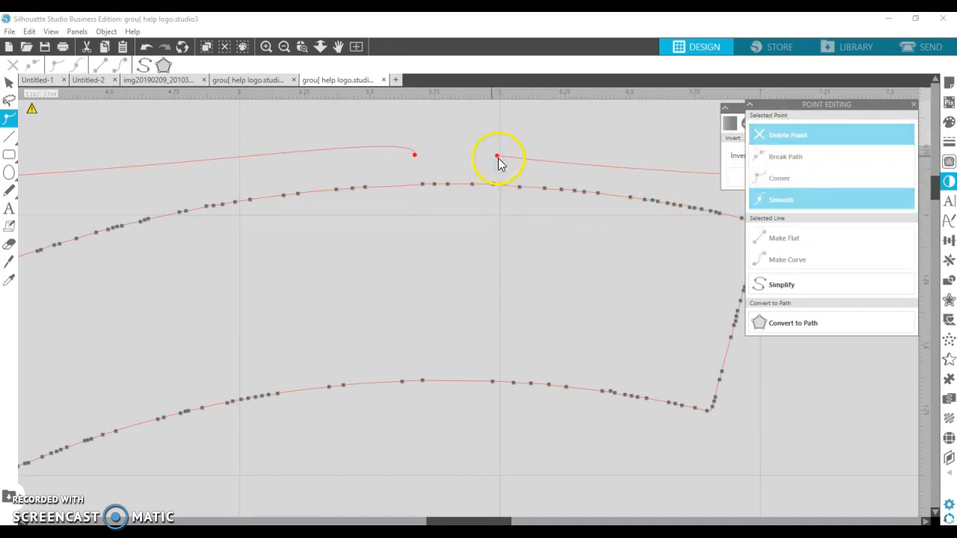
pyautogui.moveTo(501, 159); pyautogui.dragTo(416, 154)
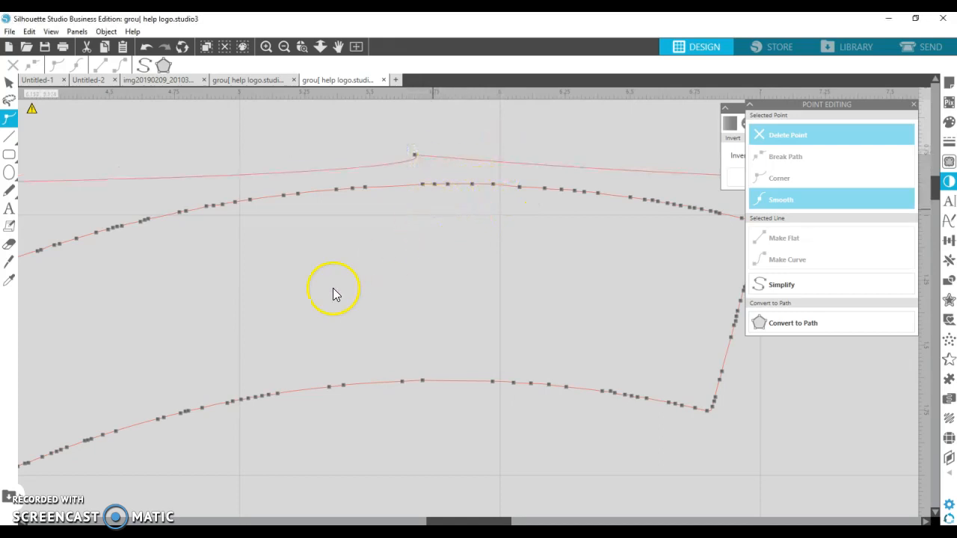
# Zoom out to the whole logo and delete the outer frame outline surrounding the T2R lettering.
pyautogui.click(285, 47)
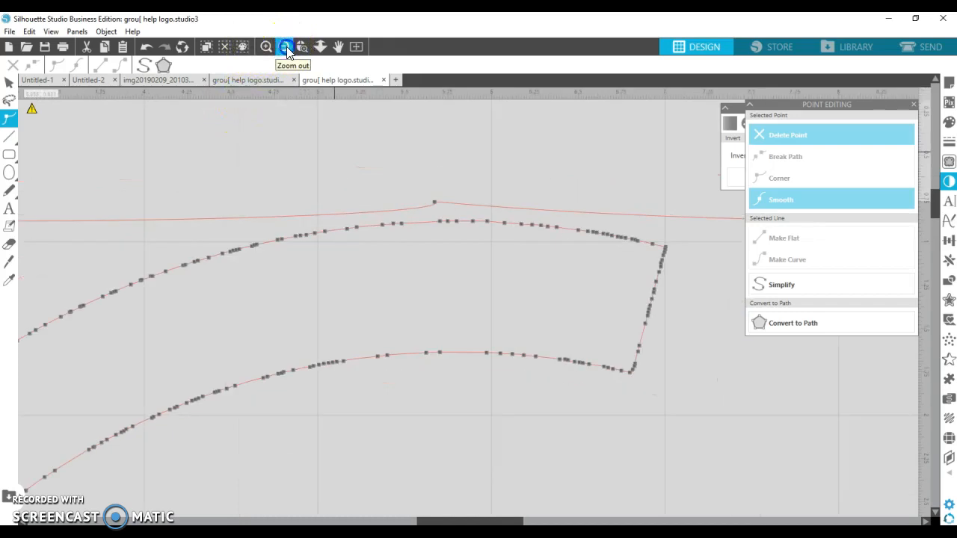
pyautogui.click(285, 48)
pyautogui.click(285, 47)
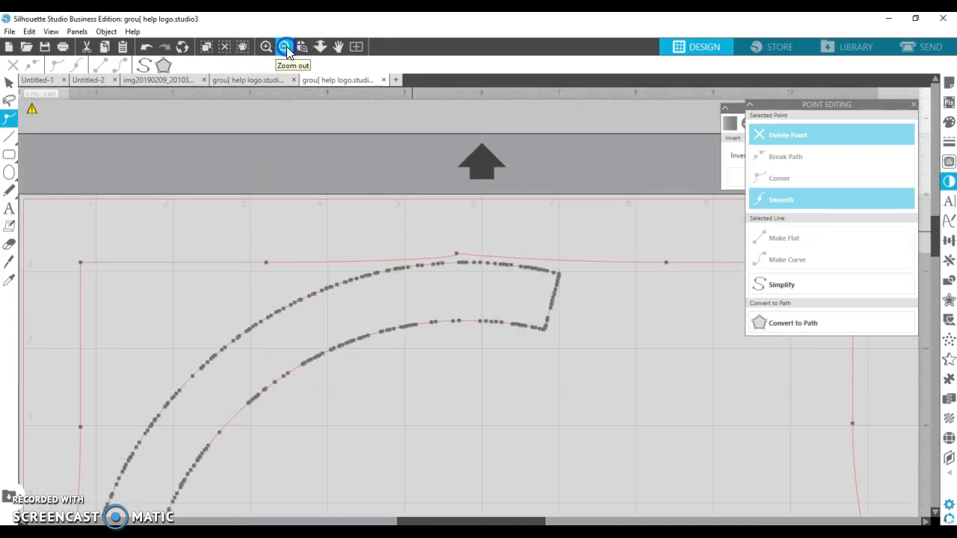
pyautogui.click(285, 47)
pyautogui.scroll(-3, 555, 344)
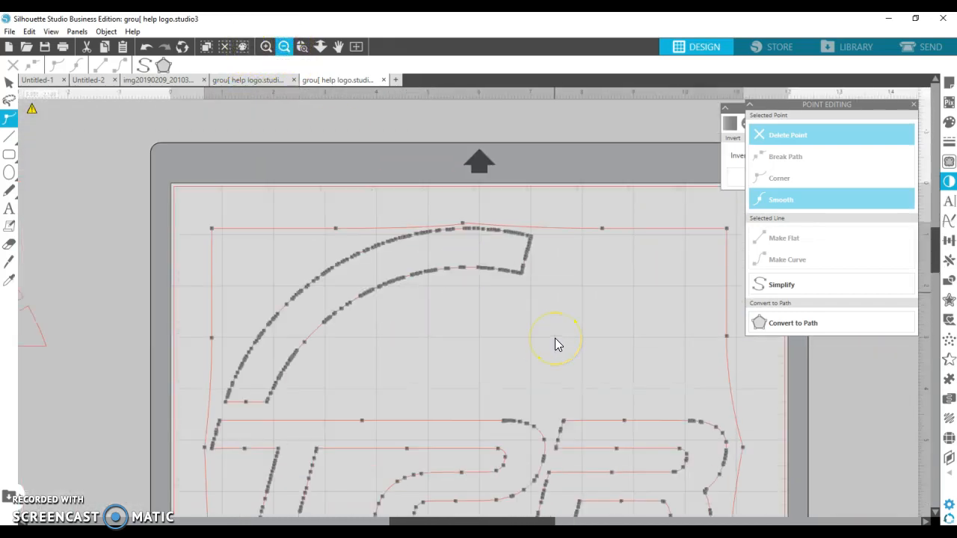
pyautogui.click(178, 307)
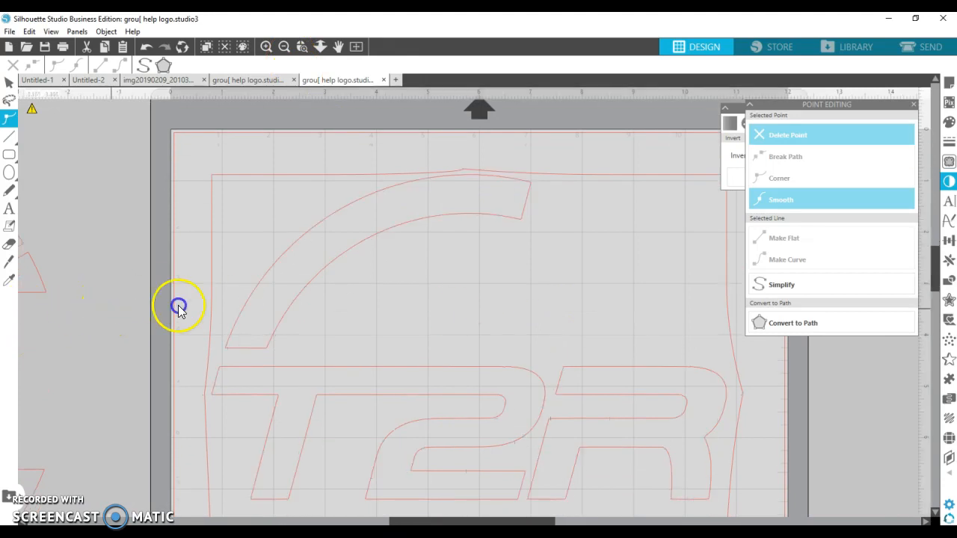
pyautogui.scroll(-1, 457, 315)
pyautogui.scroll(-1, 419, 303)
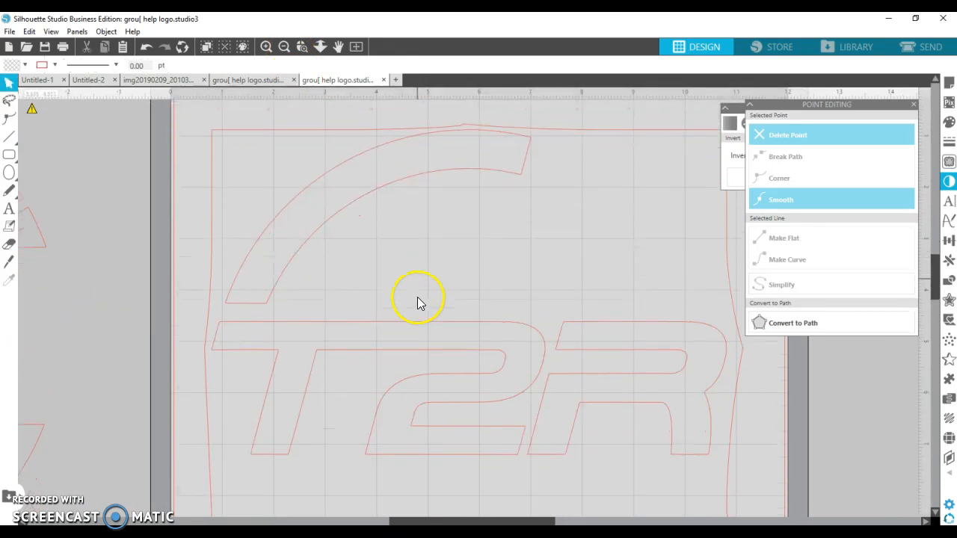
pyautogui.click(230, 362)
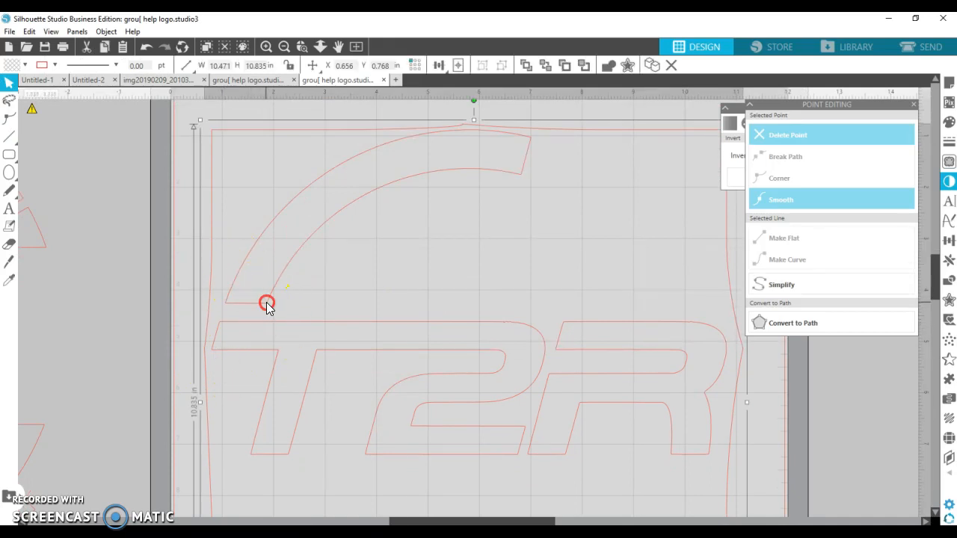
pyautogui.rightClick(266, 304)
pyautogui.click(306, 436)
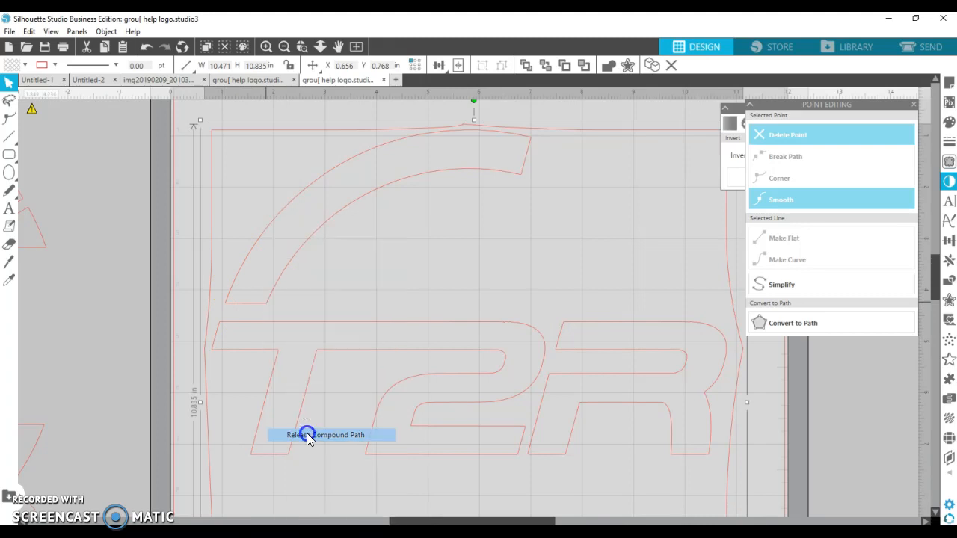
pyautogui.click(116, 329)
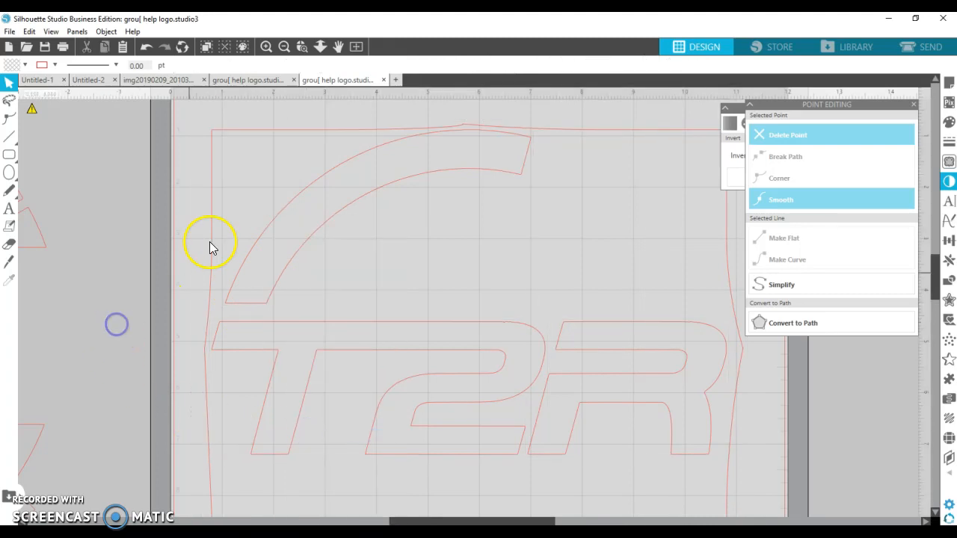
pyautogui.click(212, 129)
pyautogui.rightClick(214, 129)
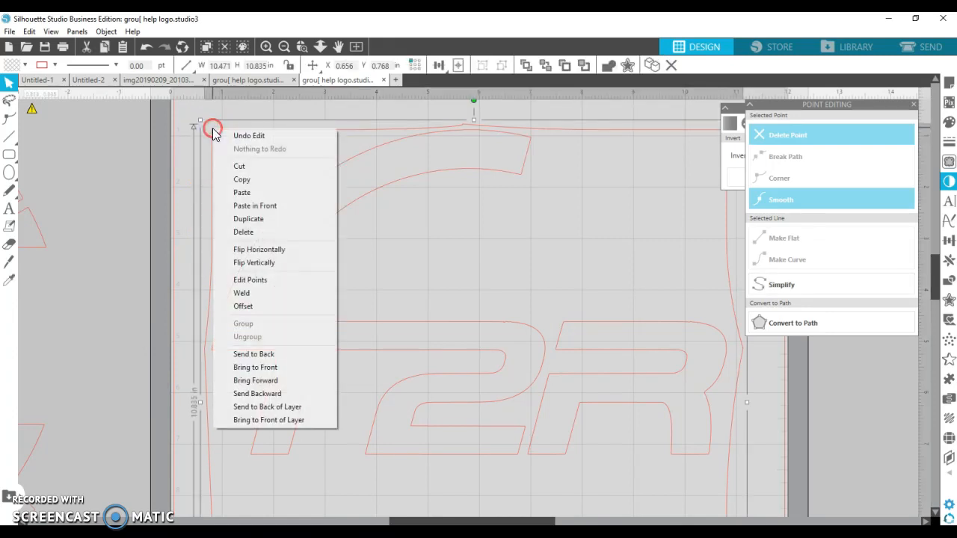
pyautogui.click(235, 233)
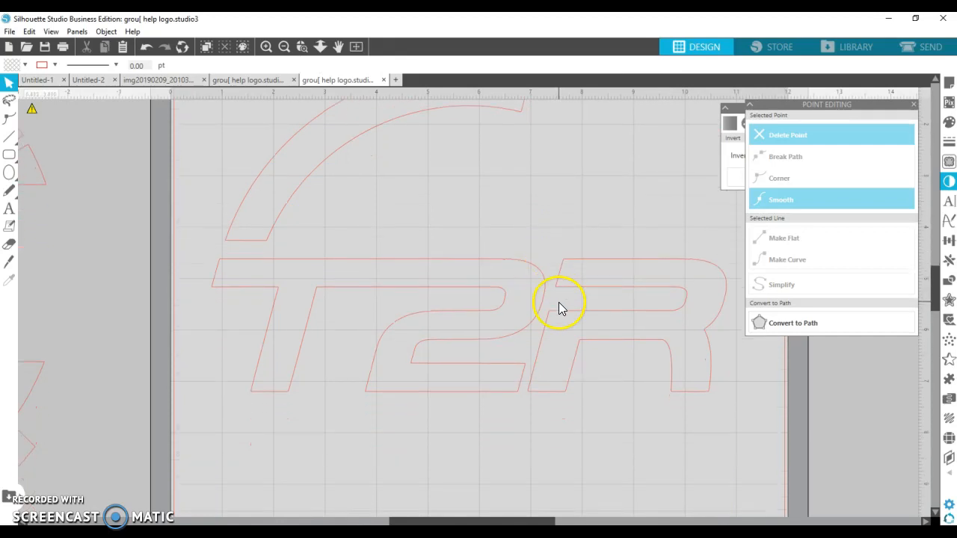
# Select the T2R lettering and the upper ring arc together and group them.
pyautogui.moveTo(202, 117); pyautogui.dragTo(738, 476)
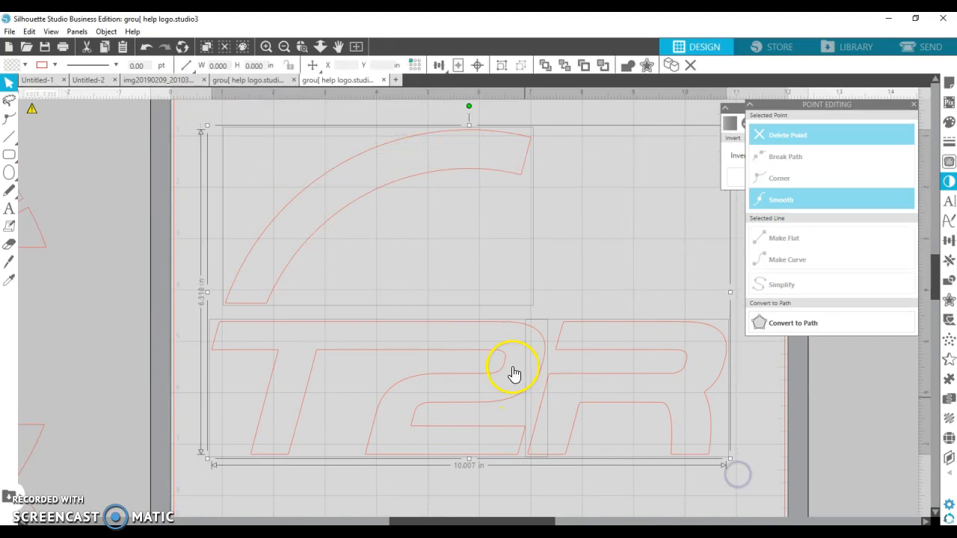
pyautogui.rightClick(511, 333)
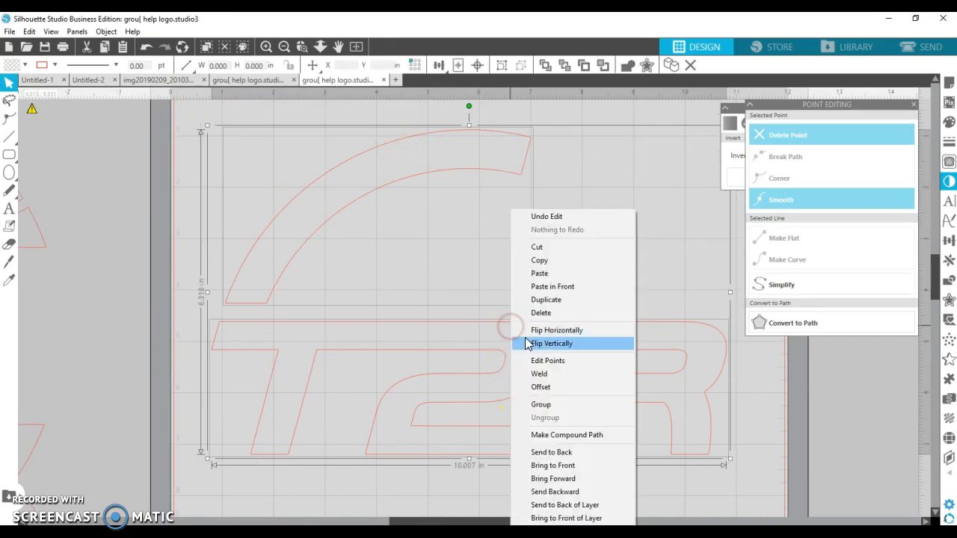
pyautogui.click(538, 401)
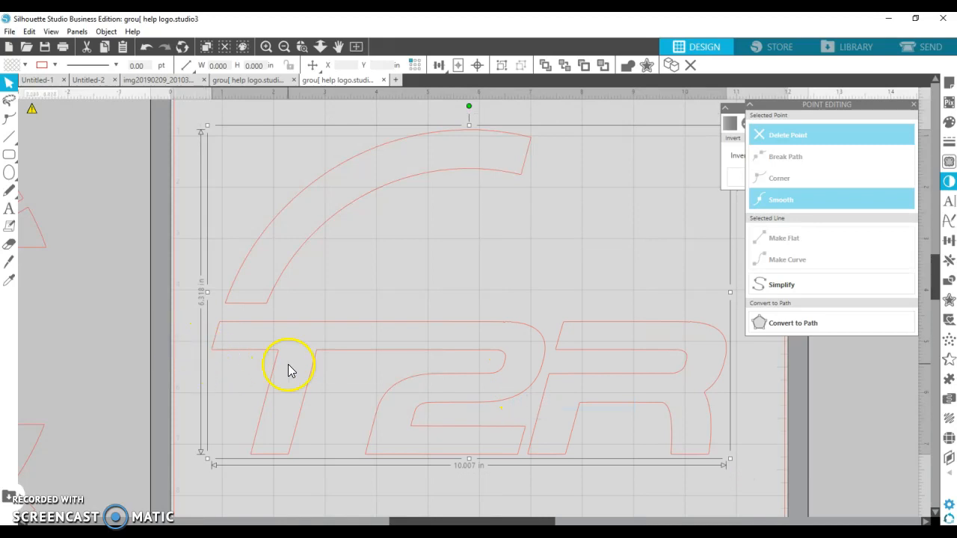
# Move the ring pieces into place around the T2R lettering.
pyautogui.click(121, 258)
pyautogui.moveTo(122, 258); pyautogui.dragTo(710, 306)
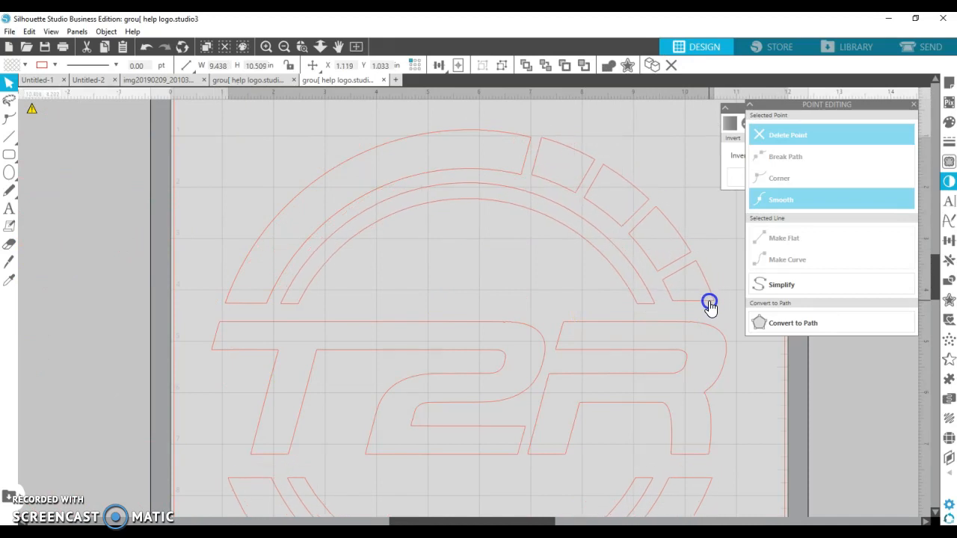
# Nudge the ring slightly left to align it around the lettering.
pyautogui.click(437, 319)
pyautogui.scroll(-1, 443, 318)
pyautogui.scroll(-2, 449, 333)
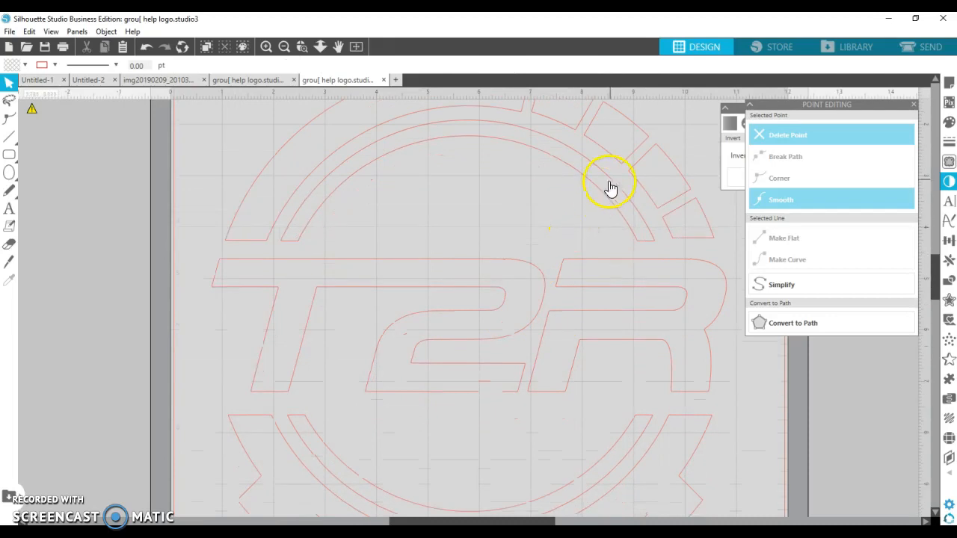
pyautogui.moveTo(602, 194); pyautogui.dragTo(594, 192)
pyautogui.scroll(-1, 564, 293)
pyautogui.scroll(-3, 562, 293)
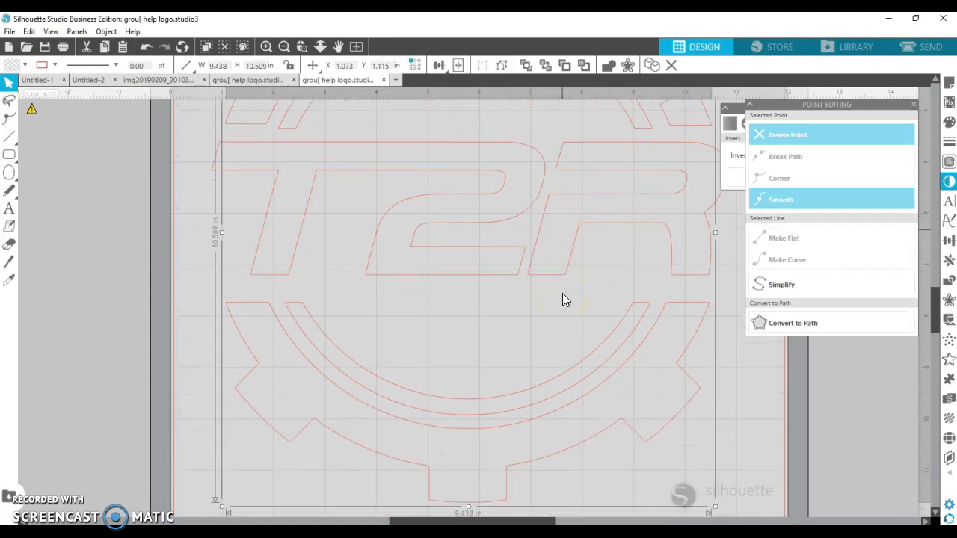